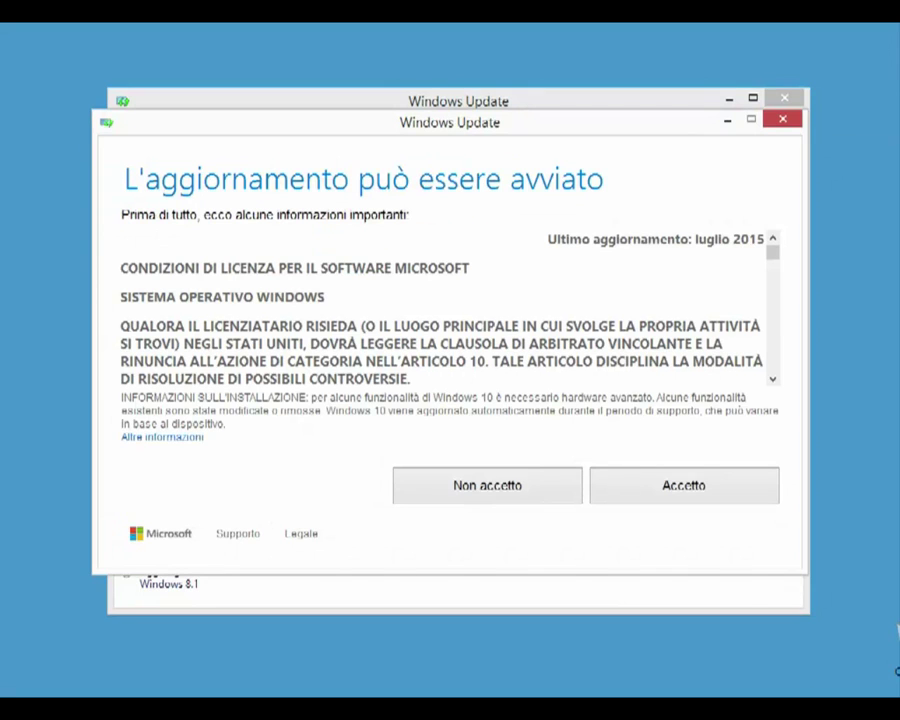
# Accept the licence terms and set the upgrade schedule to 23/12/2015 at 16:00
pyautogui.scroll(-1, 440, 310)
pyautogui.scroll(-15, 440, 310)
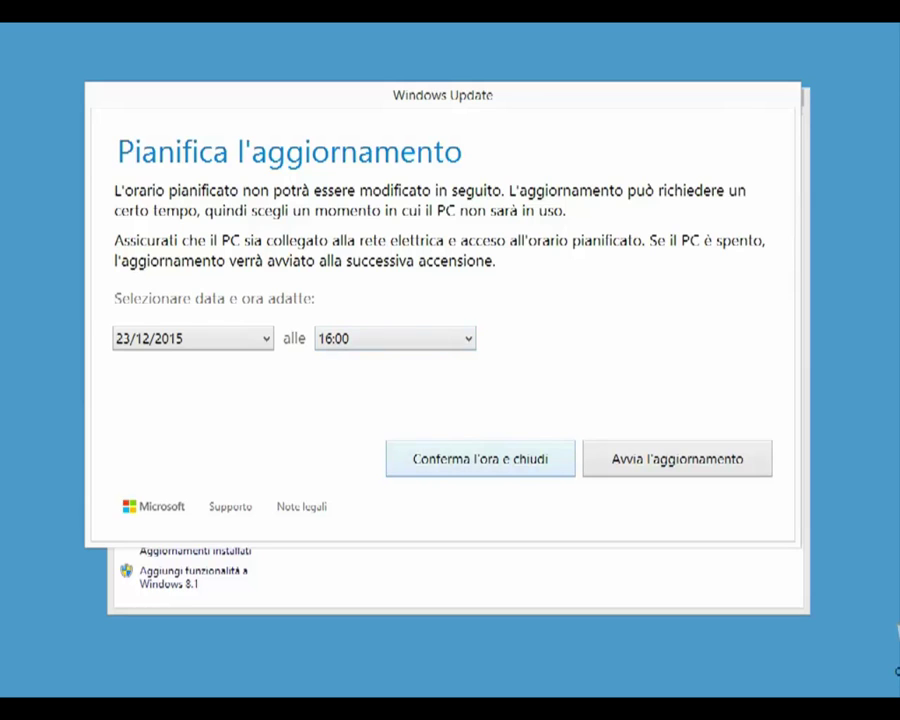
pyautogui.click(192, 338)
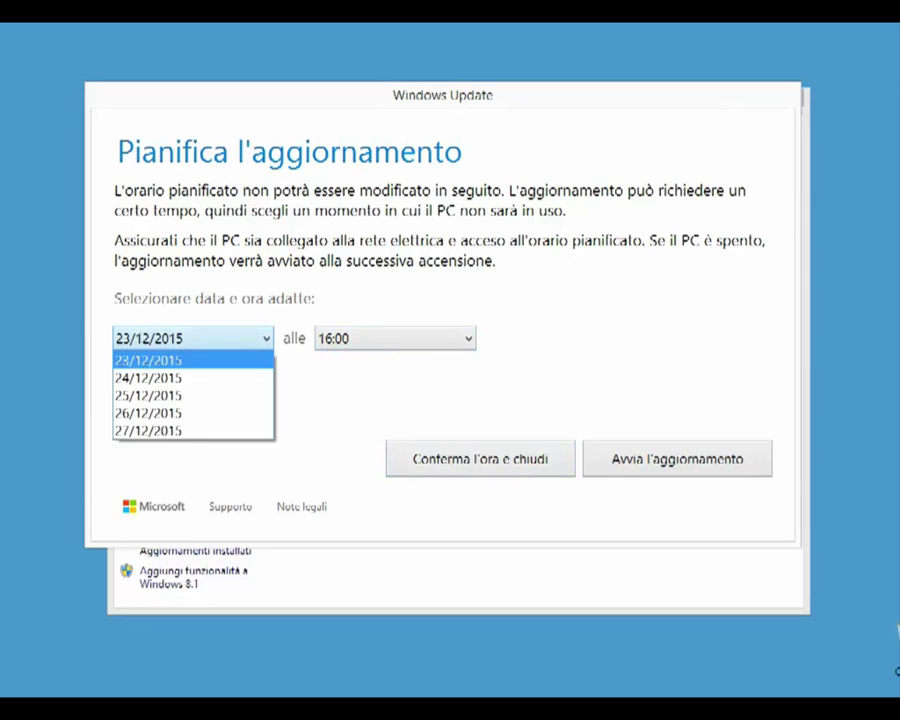
pyautogui.click(190, 357)
pyautogui.hotkey('alt', 'Down')
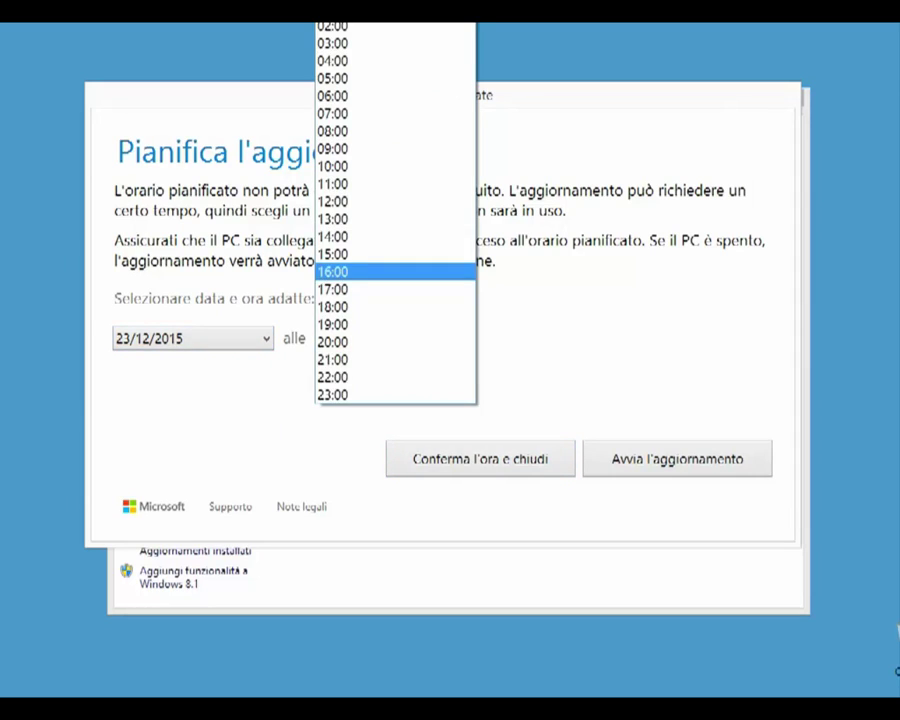
pyautogui.press('Return')
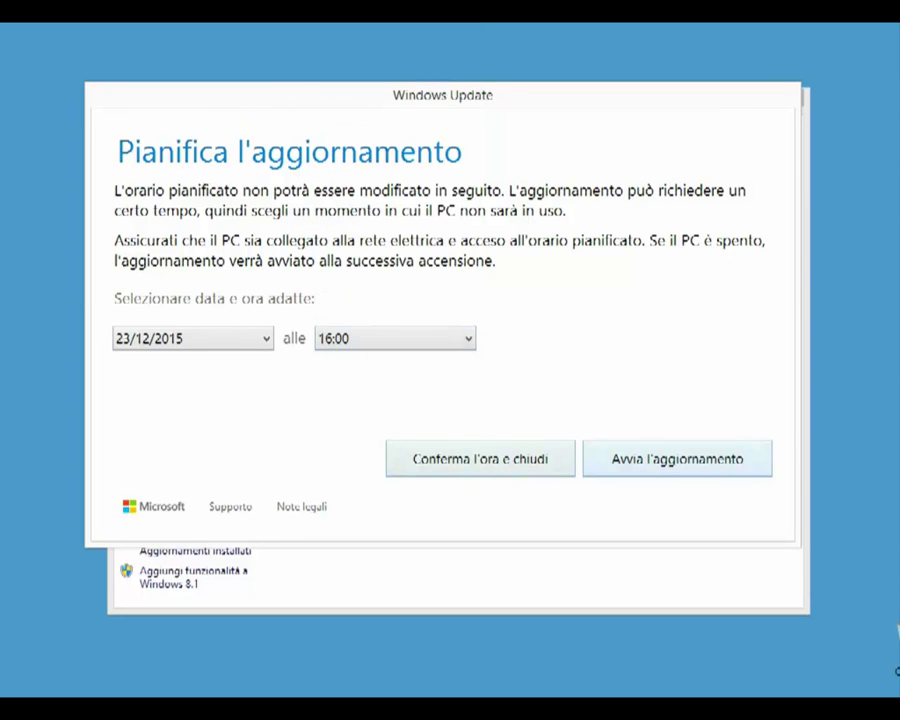
pyautogui.press('Escape')
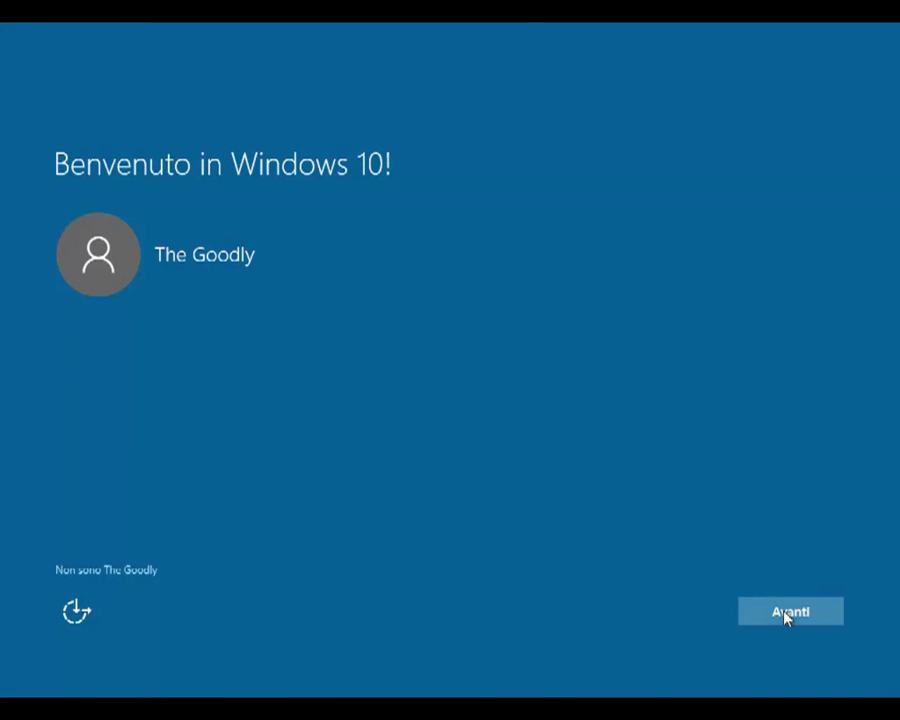
# Choose to customise the Windows 10 settings and turn off all the personalisation and location options
pyautogui.click(786, 614)
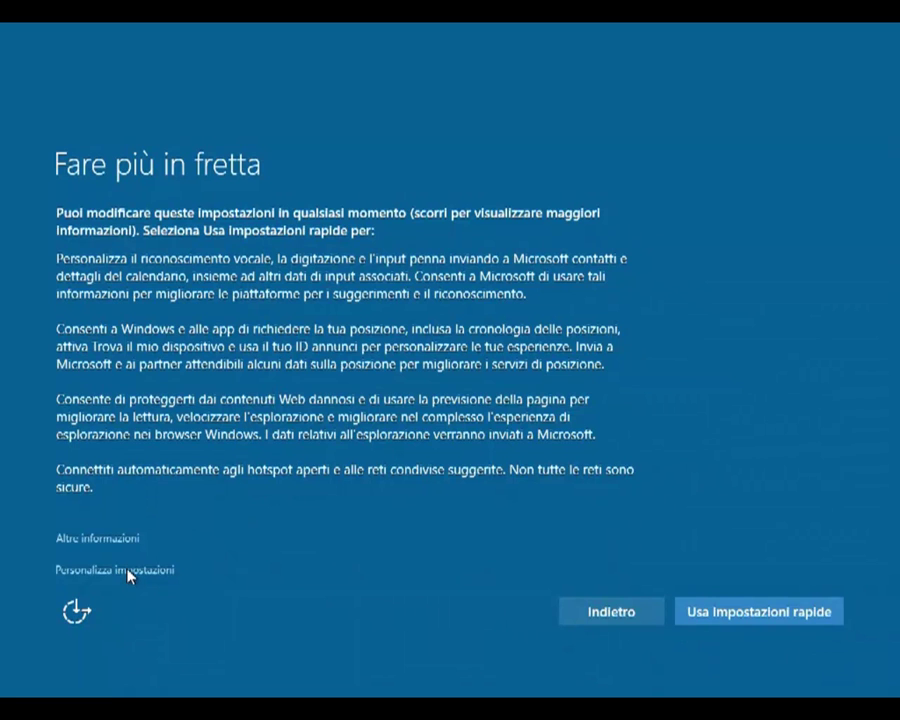
pyautogui.click(132, 572)
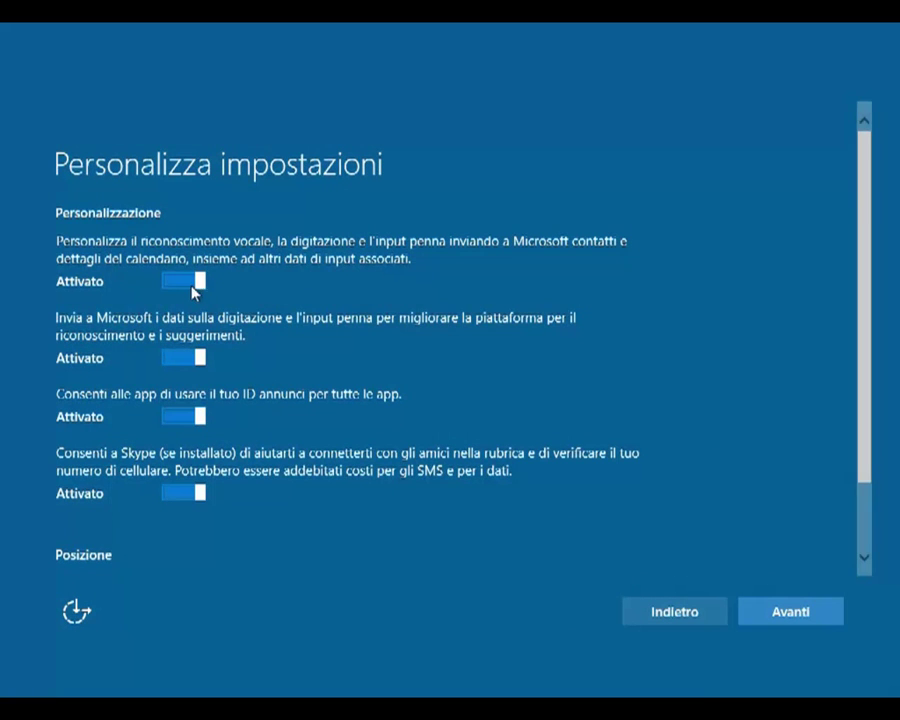
pyautogui.click(171, 369)
pyautogui.click(172, 415)
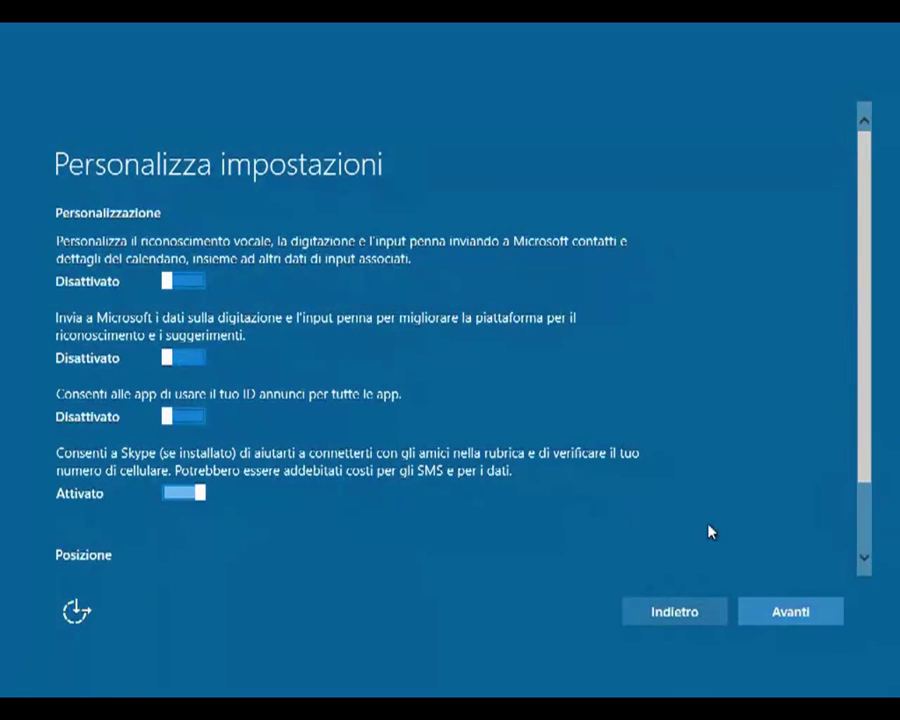
pyautogui.click(864, 557)
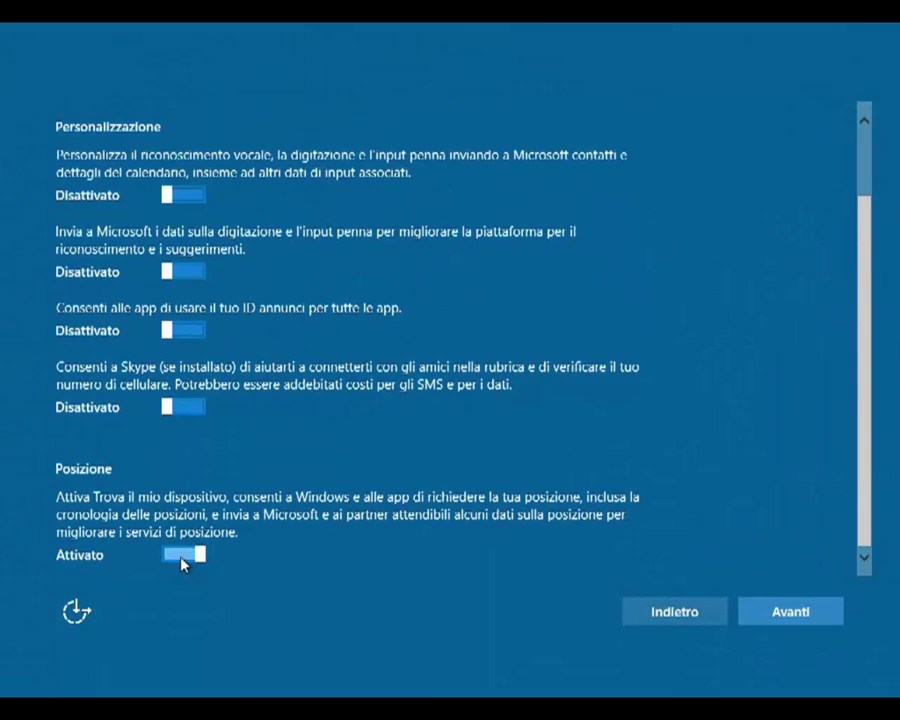
pyautogui.click(182, 562)
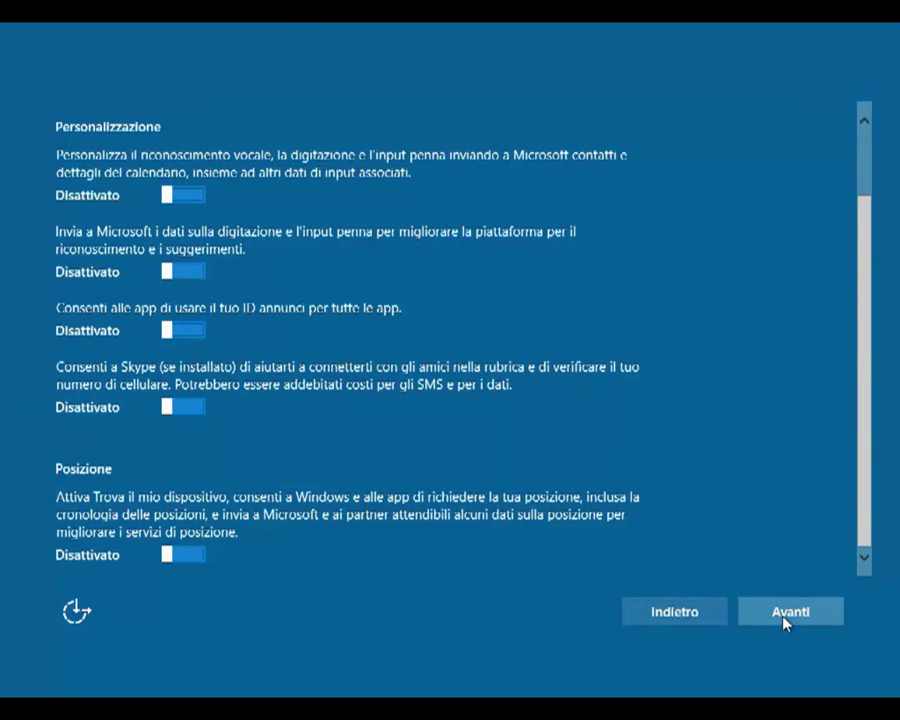
pyautogui.click(786, 620)
# Turn off all four connectivity and error reporting options and continue the setup
pyautogui.click(170, 266)
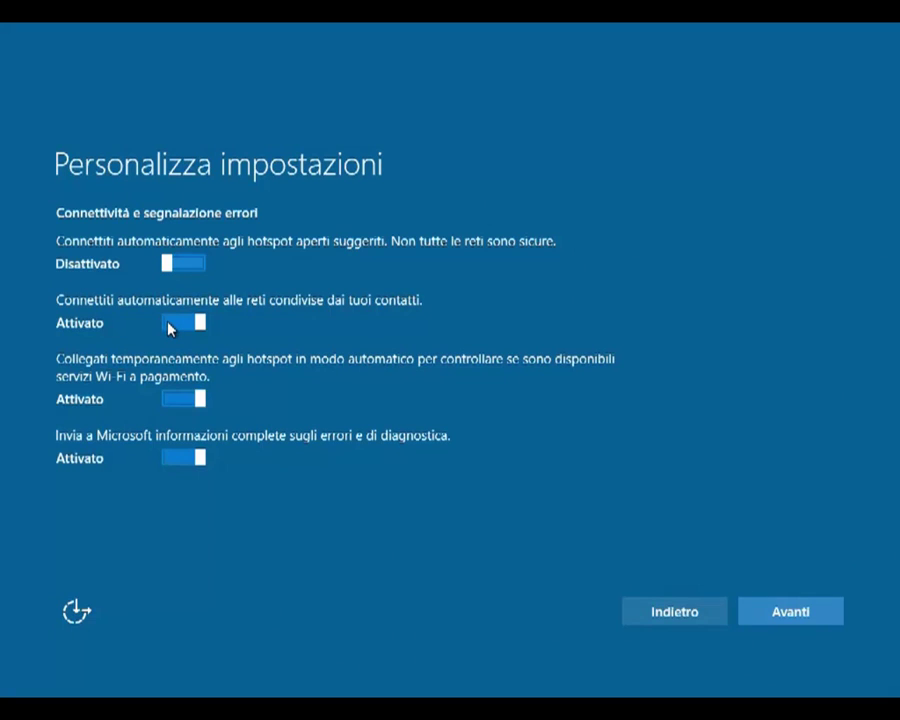
pyautogui.click(172, 326)
pyautogui.click(176, 402)
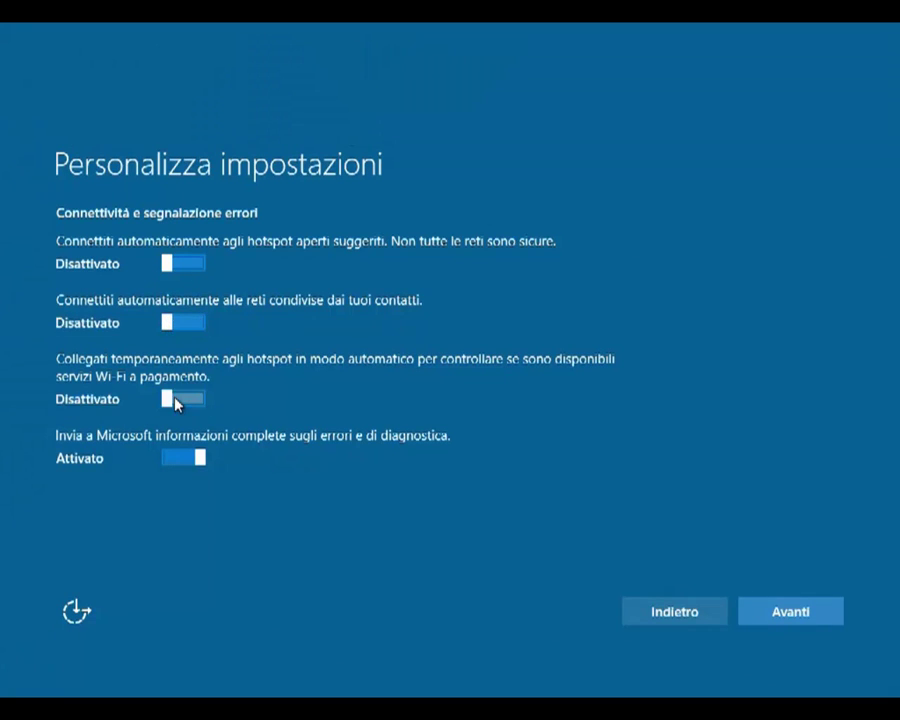
pyautogui.click(173, 467)
pyautogui.click(791, 615)
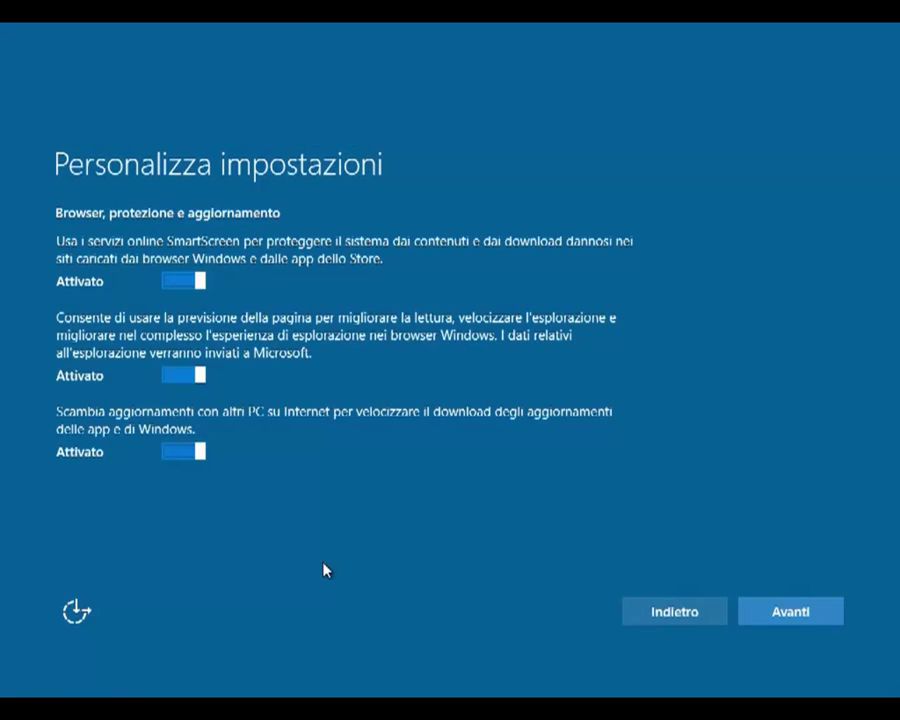
# Turn off exchanging updates with other PCs on the Internet, keeping SmartScreen and page prediction enabled
pyautogui.click(175, 458)
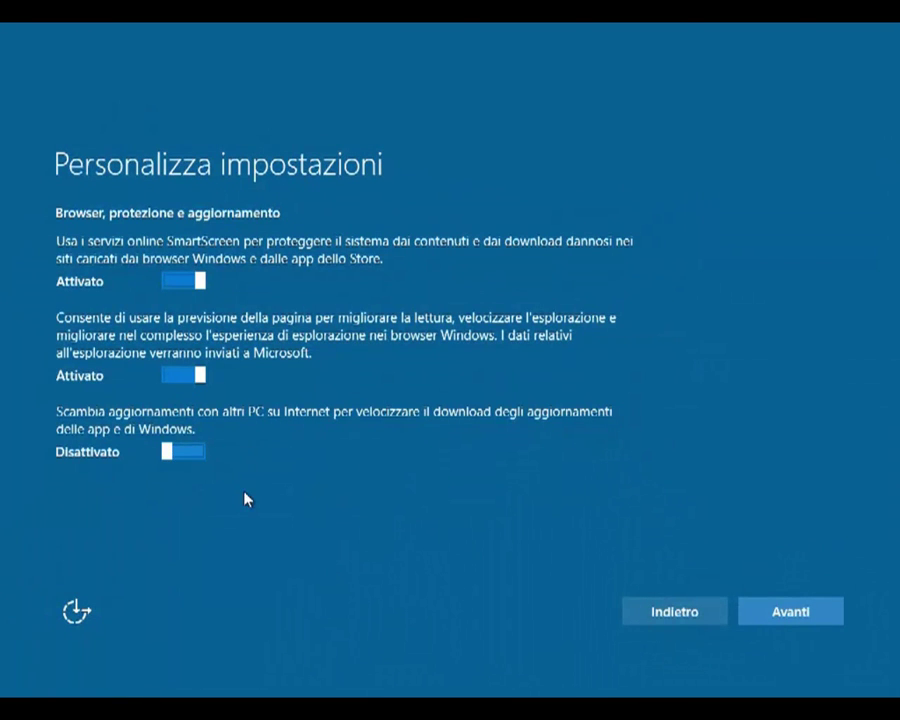
pyautogui.click(765, 611)
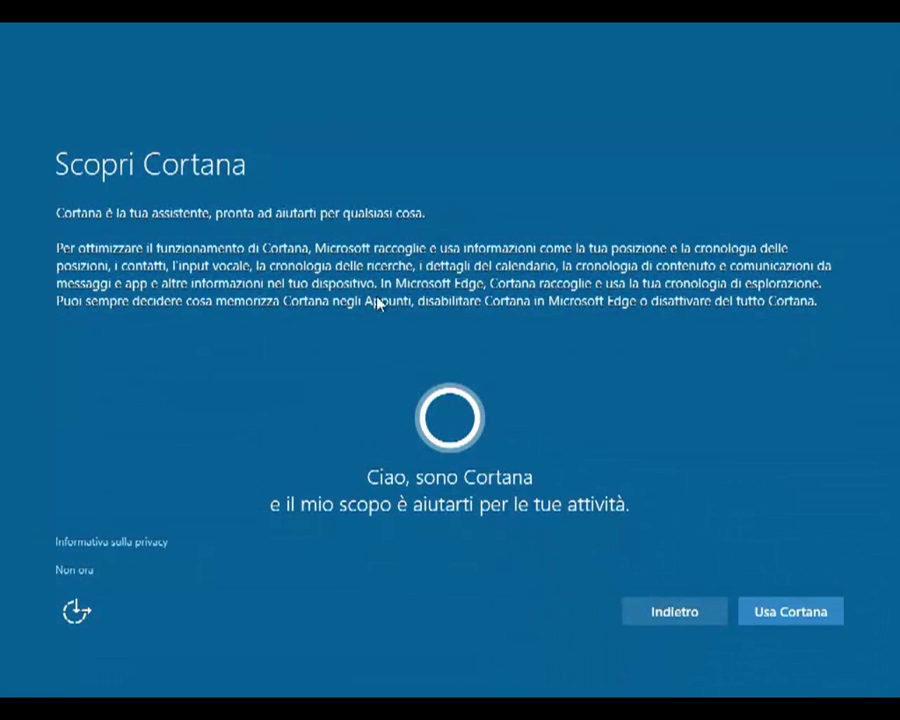
# Decline Cortana for now and accept the new Windows apps as defaults
pyautogui.click(72, 572)
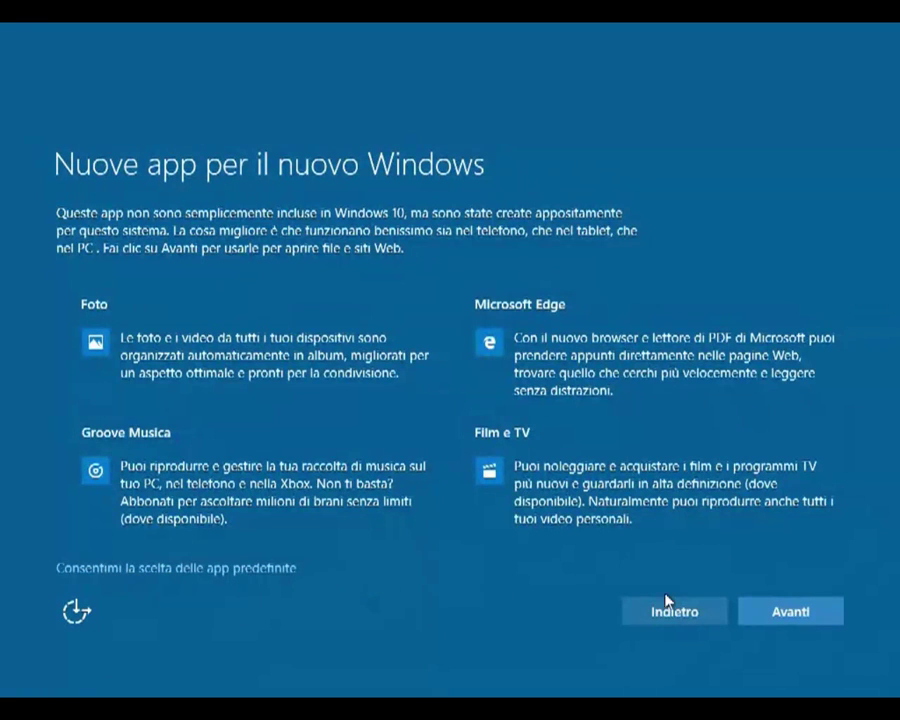
pyautogui.click(791, 614)
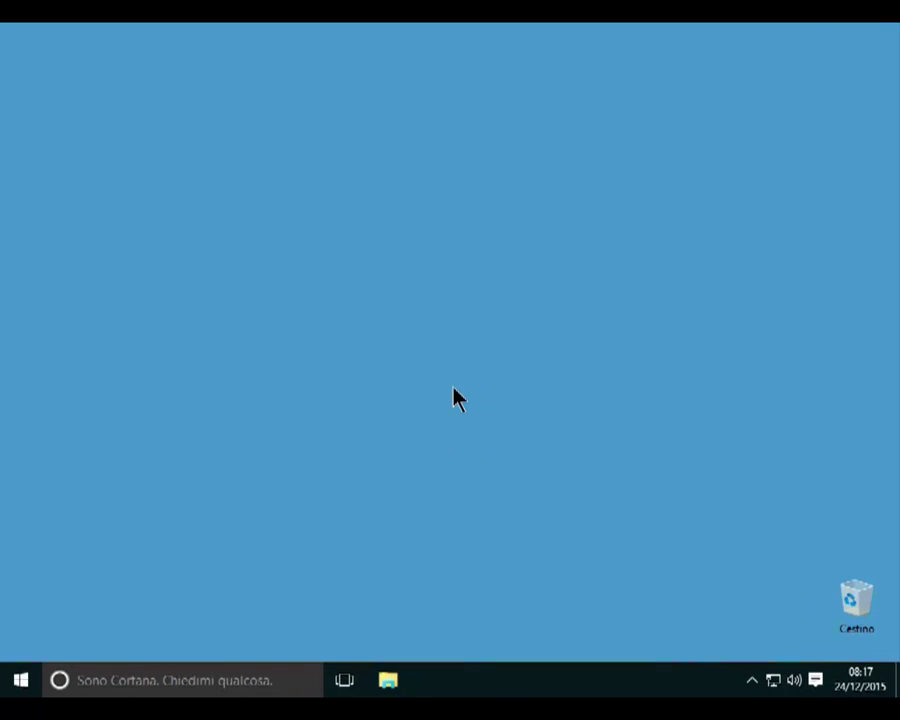
# Open the System information page to check the installed Windows
pyautogui.rightClick(24, 682)
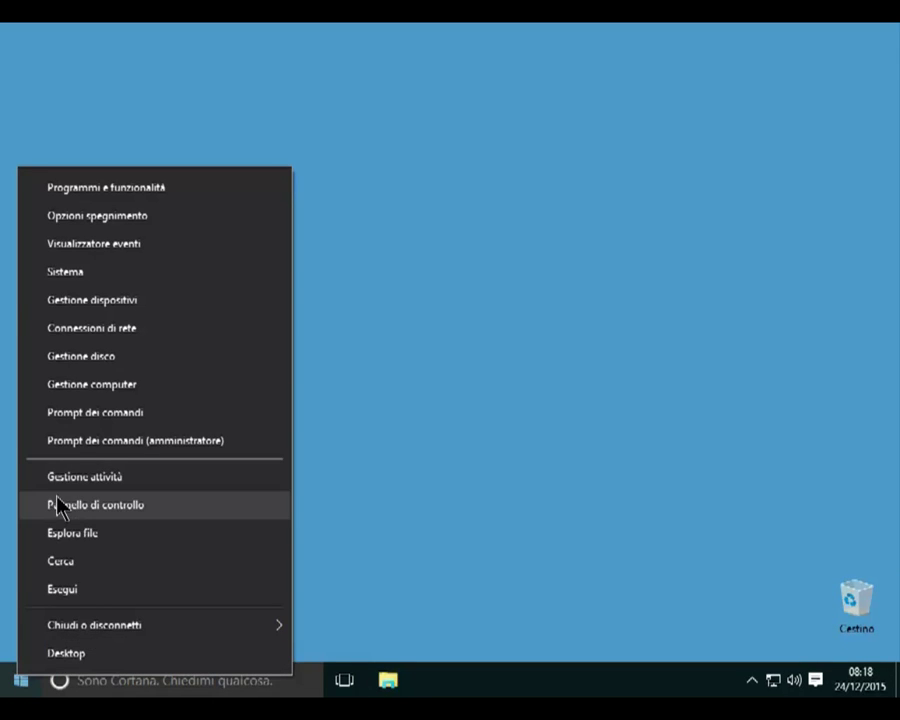
pyautogui.click(58, 276)
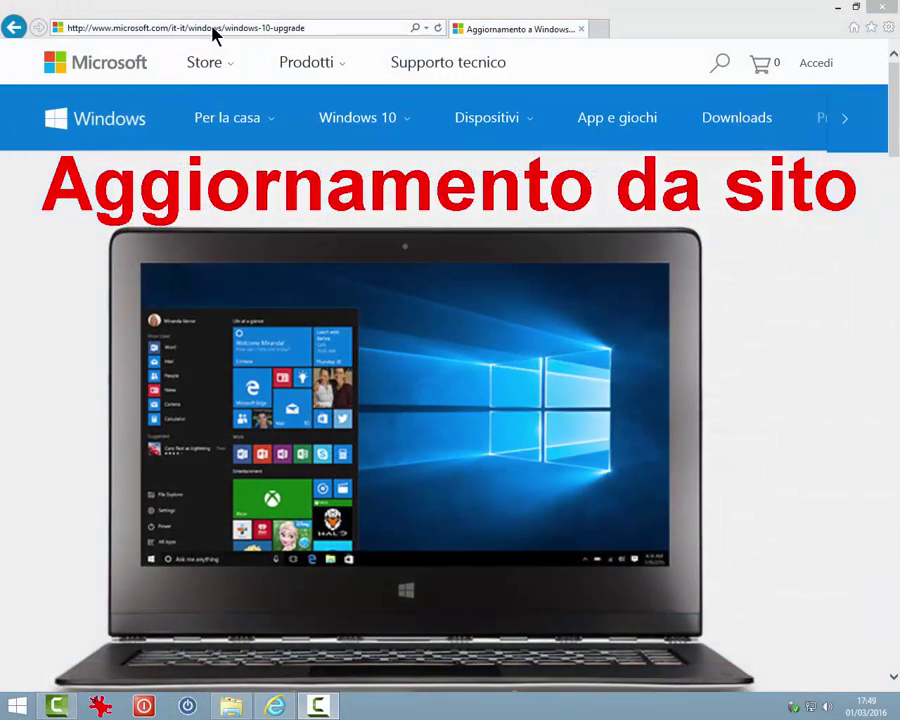
# Download GetWindows10-Web_Default_Attr.exe through Aggiorna subito on Microsoft's Windows 10 upgrade page and save it to the Desktop
pyautogui.click(212, 28)
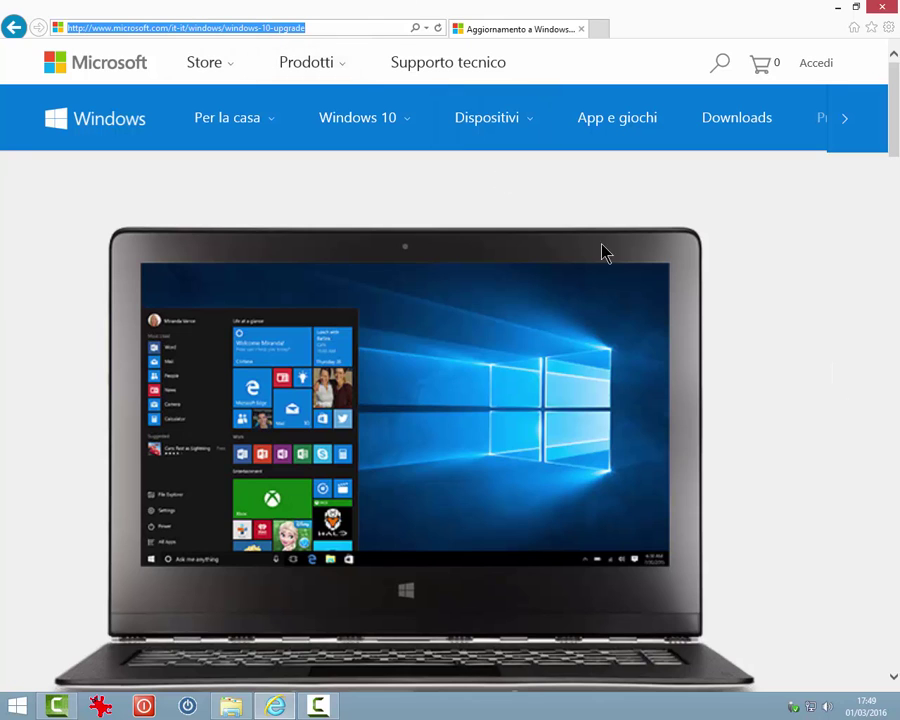
pyautogui.click(782, 358)
pyautogui.scroll(-6, 782, 358)
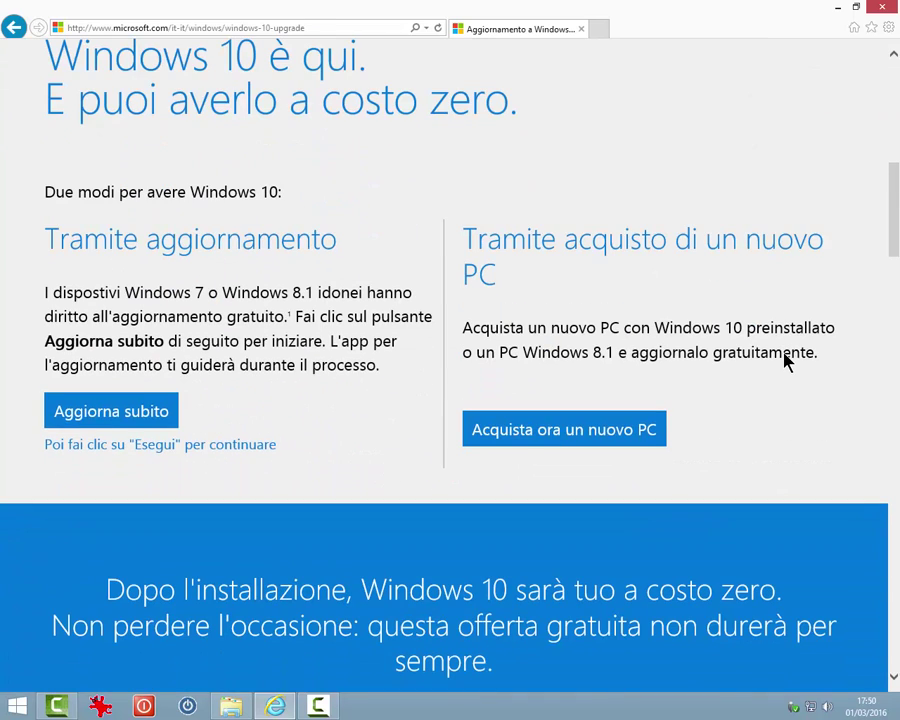
pyautogui.click(132, 415)
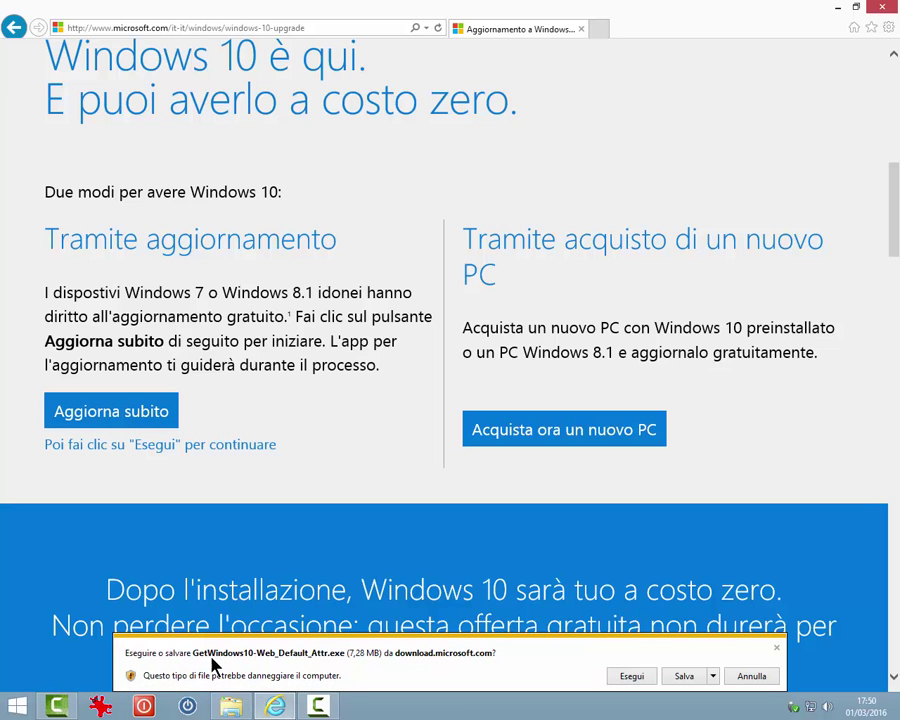
pyautogui.click(713, 676)
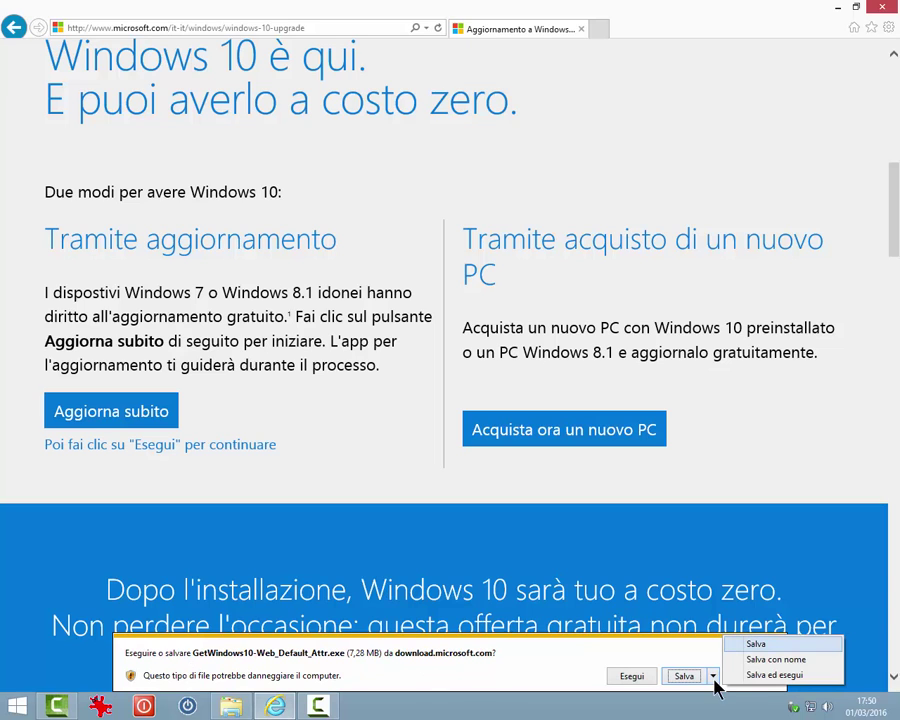
pyautogui.click(760, 661)
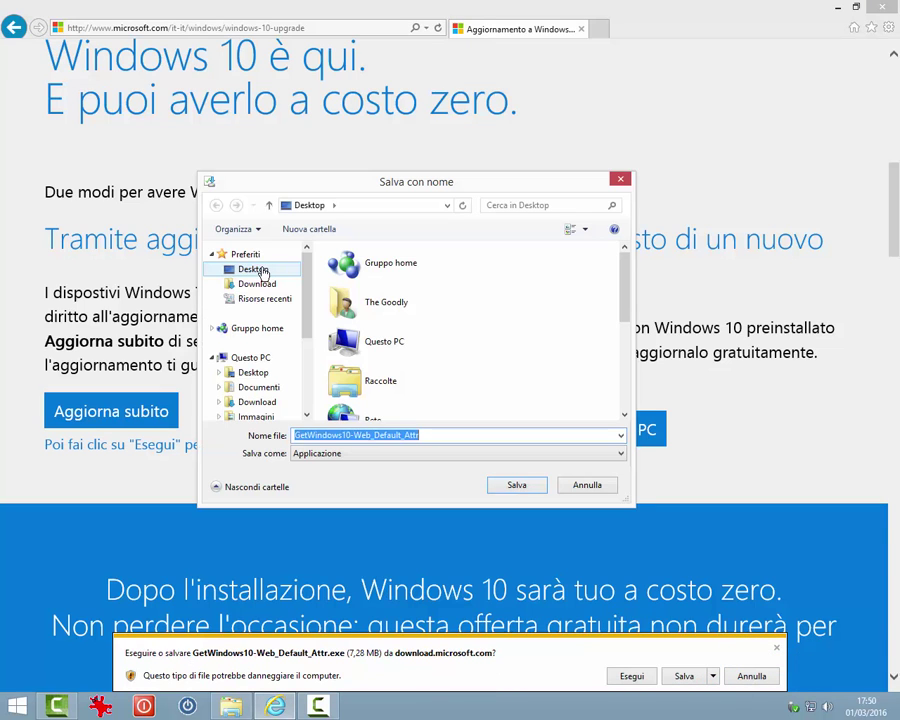
pyautogui.click(526, 488)
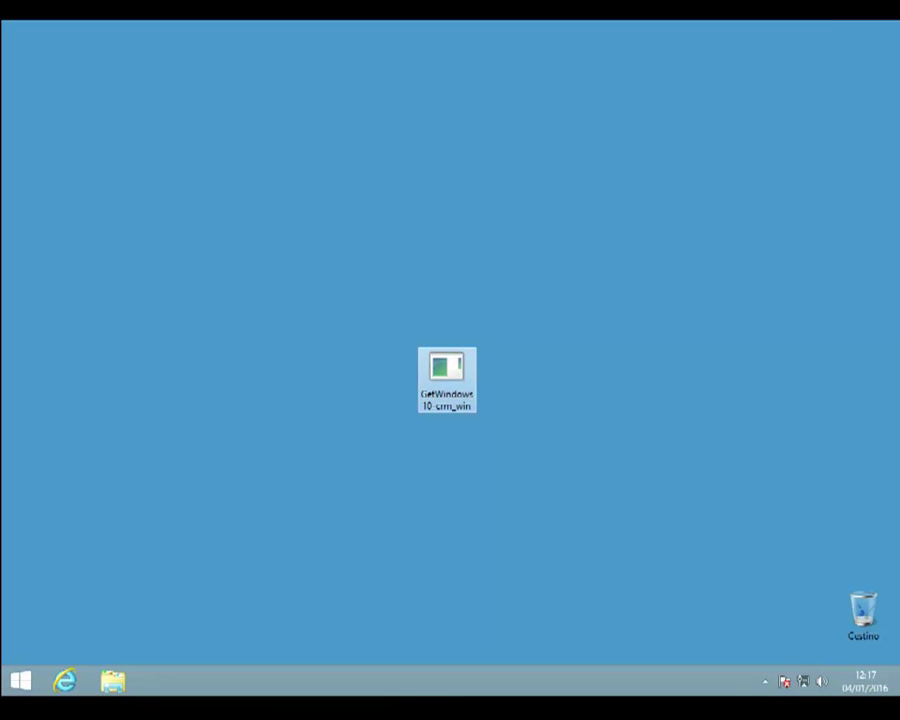
# Run the GetWindows10 installer from the desktop and allow it to make changes to the computer
pyautogui.press('Return')
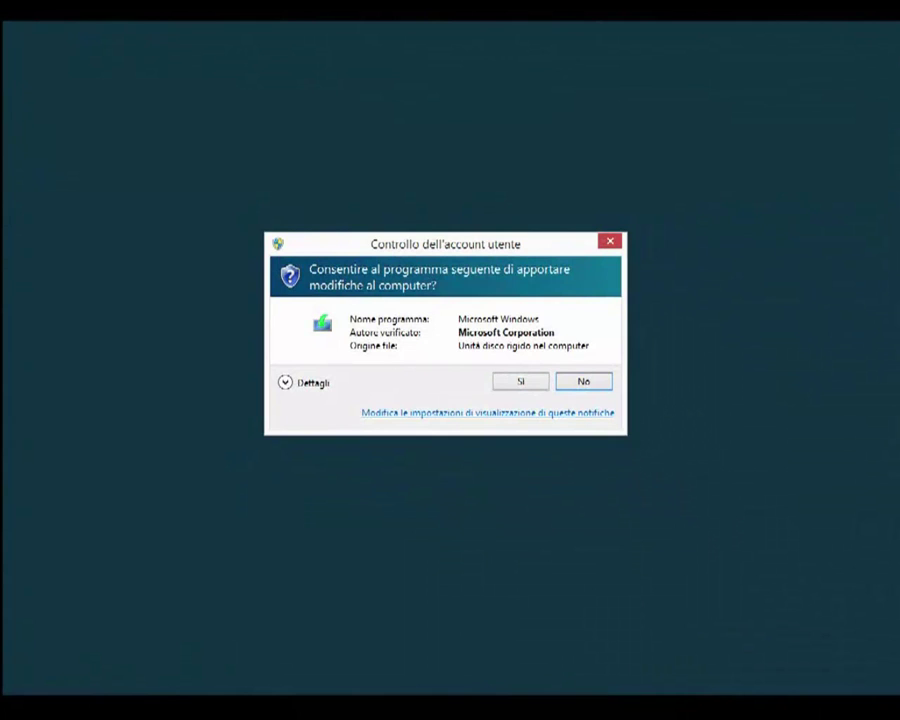
pyautogui.press('Left')
pyautogui.press('Return')
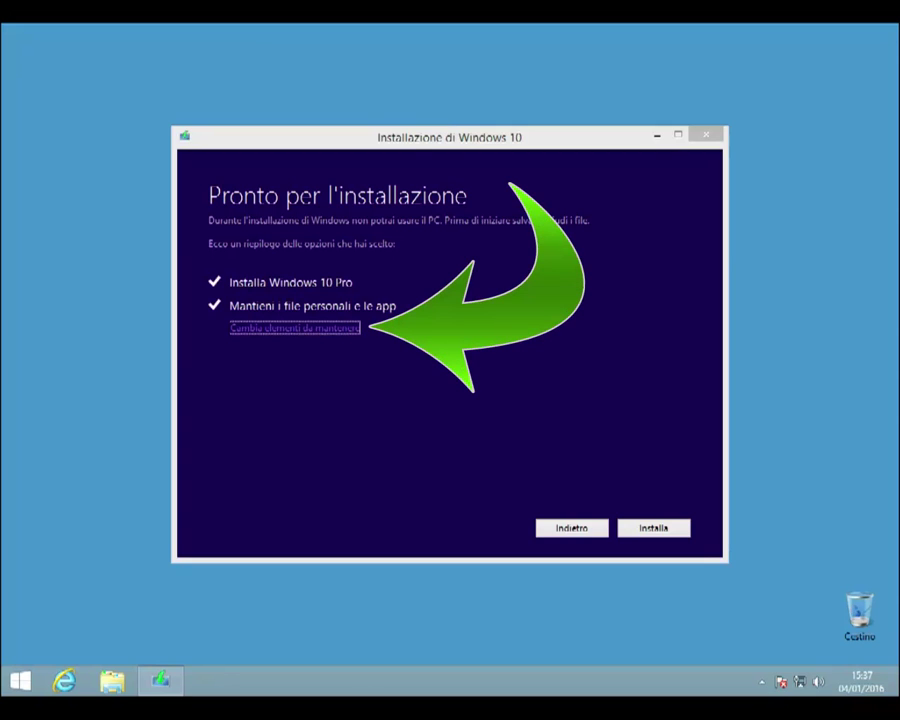
# Change the items to keep to Niente and start the Windows 10 Pro installation
pyautogui.press('Return')
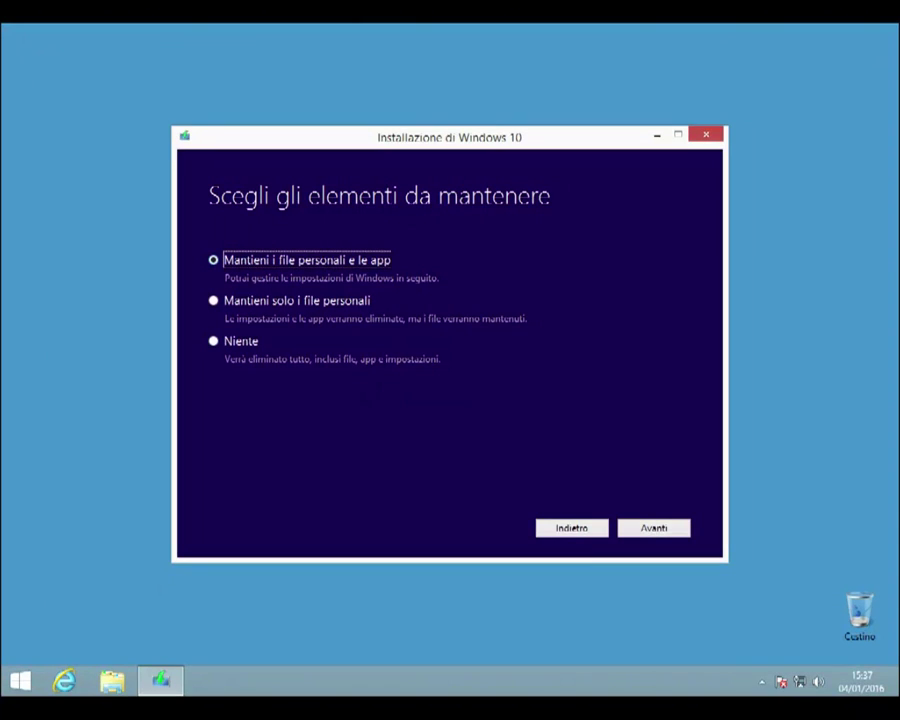
pyautogui.click(213, 341)
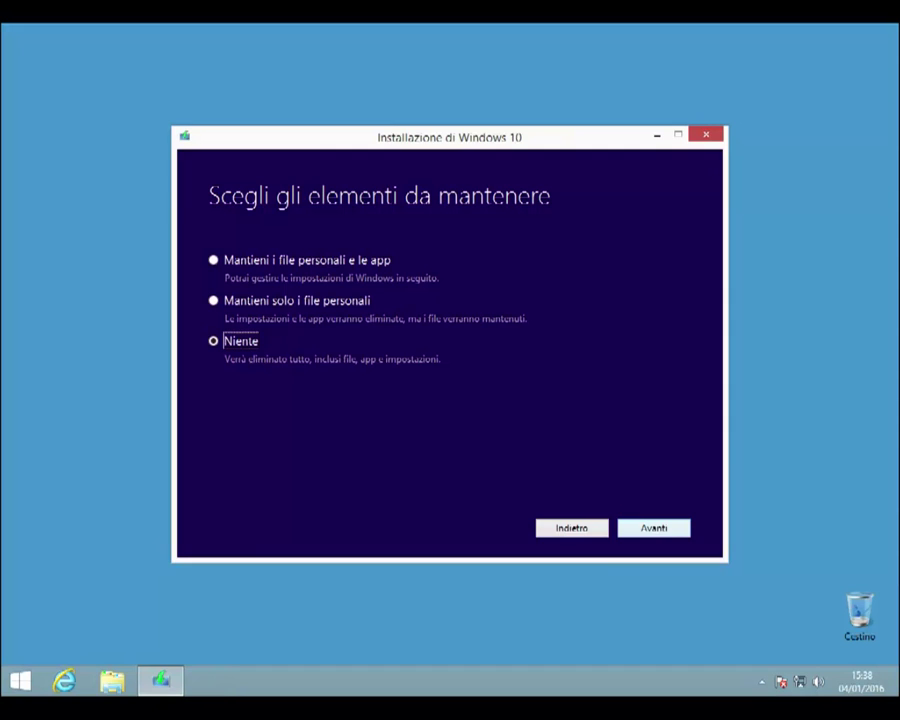
pyautogui.press('Return')
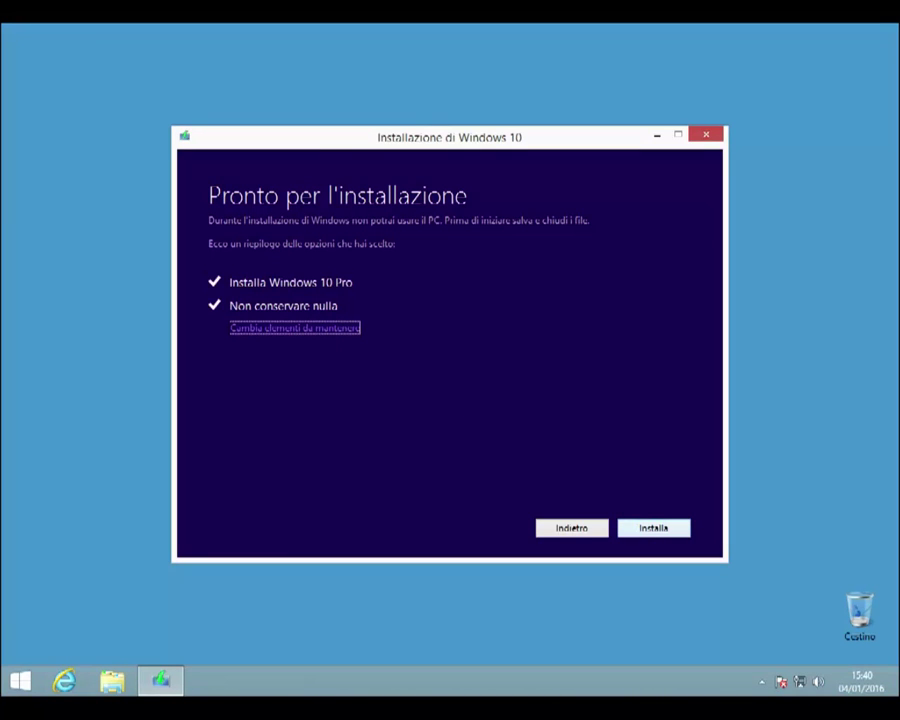
pyautogui.press('Return')
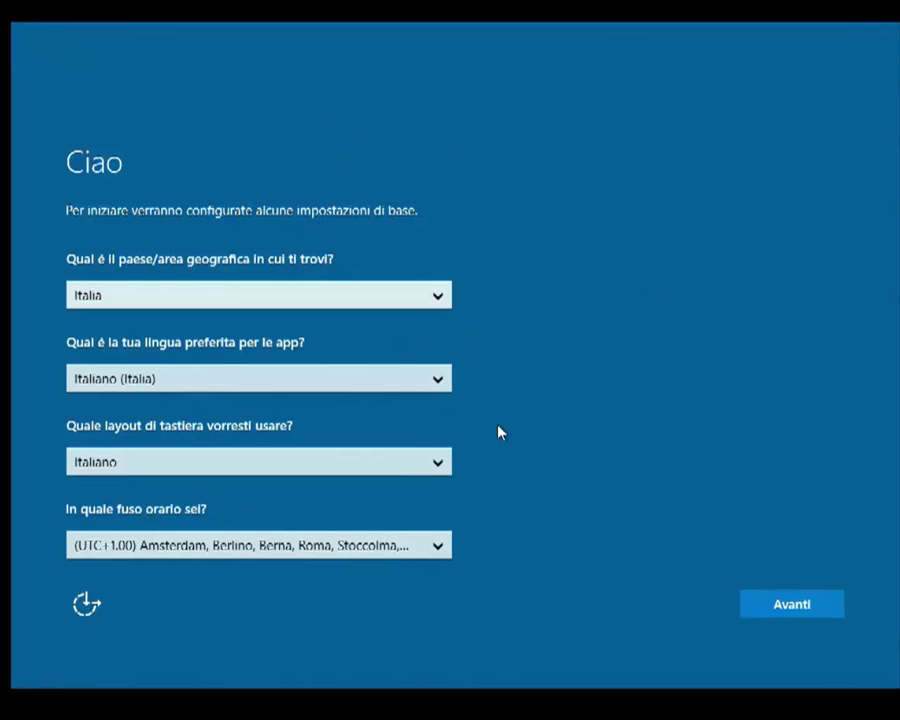
# Choose to customise the setup settings and turn off all four Personalizzazione options and the Posizione option
pyautogui.click(438, 380)
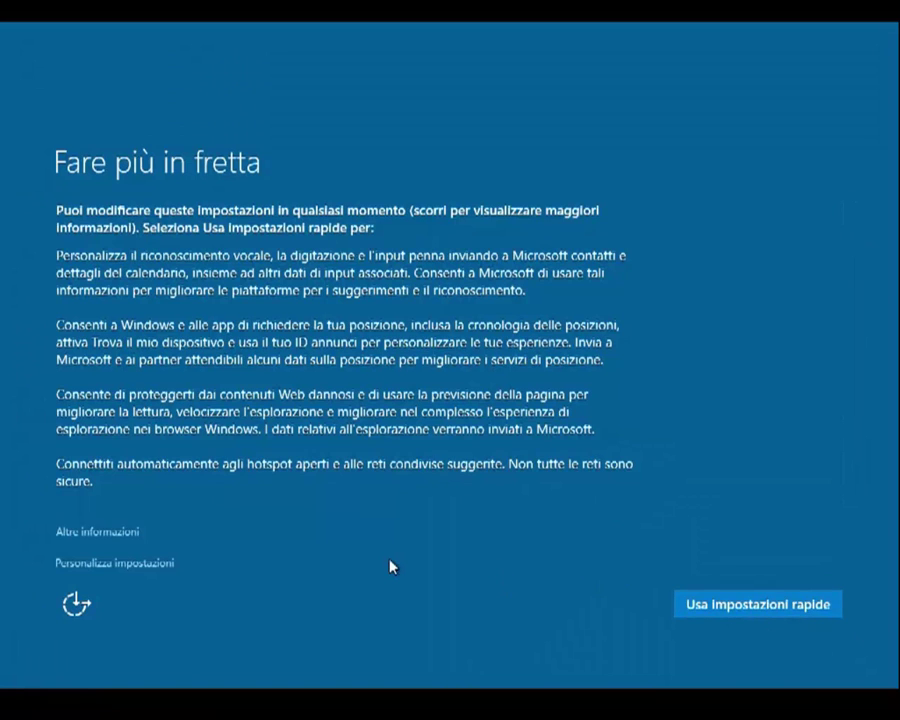
pyautogui.click(104, 566)
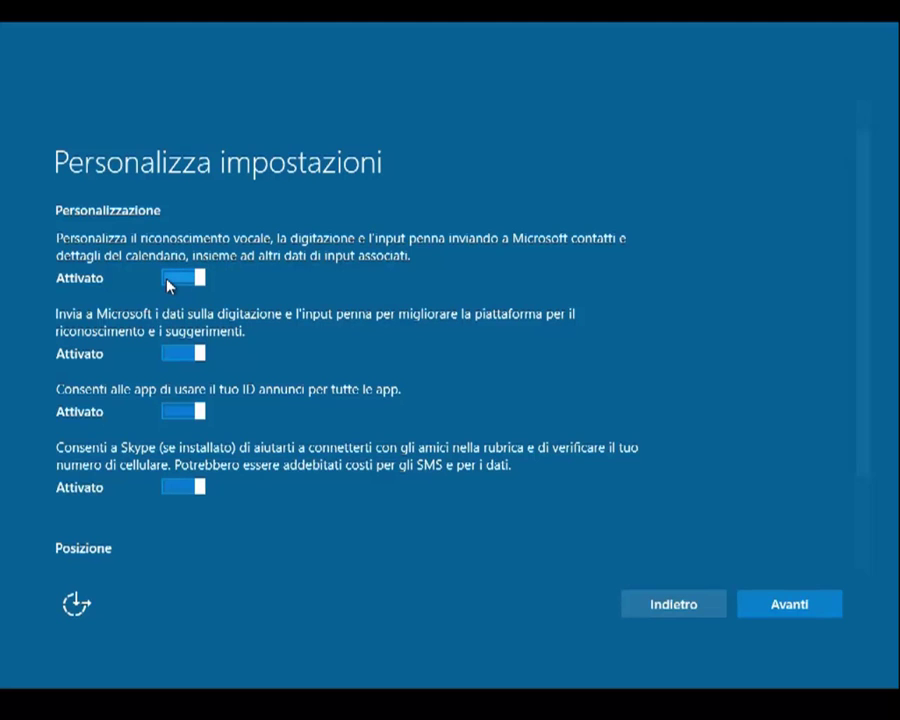
pyautogui.click(168, 280)
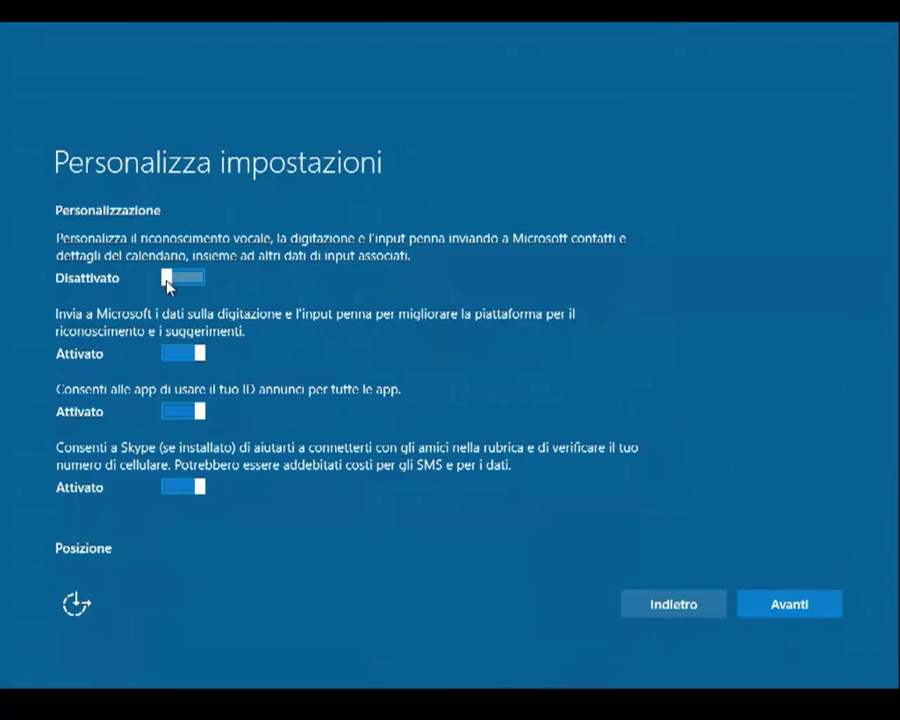
pyautogui.click(168, 355)
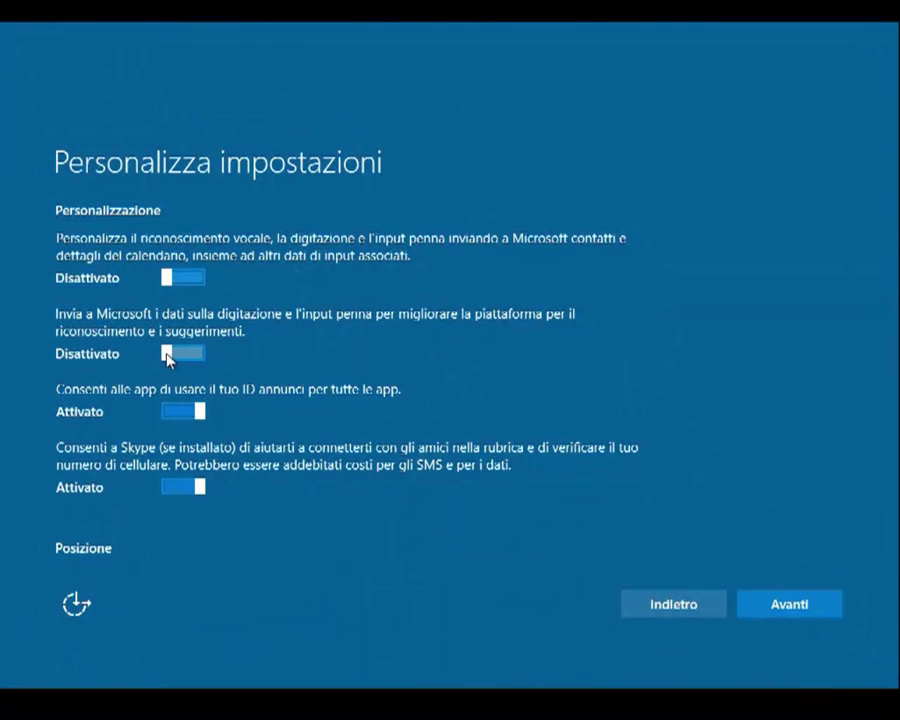
pyautogui.click(168, 355)
pyautogui.click(168, 355)
pyautogui.click(170, 411)
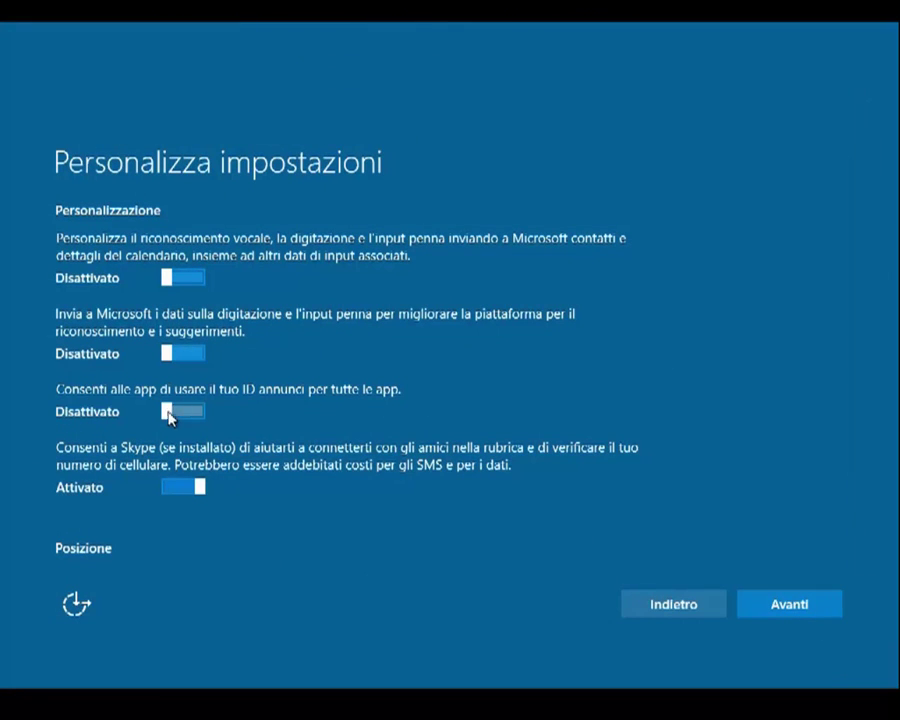
pyautogui.click(170, 487)
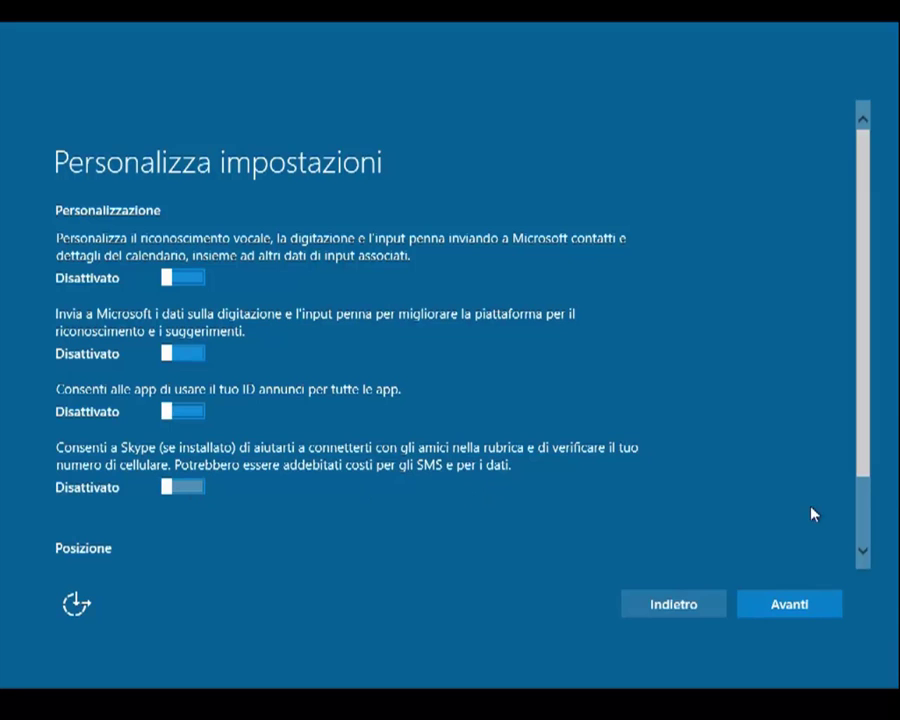
pyautogui.click(864, 552)
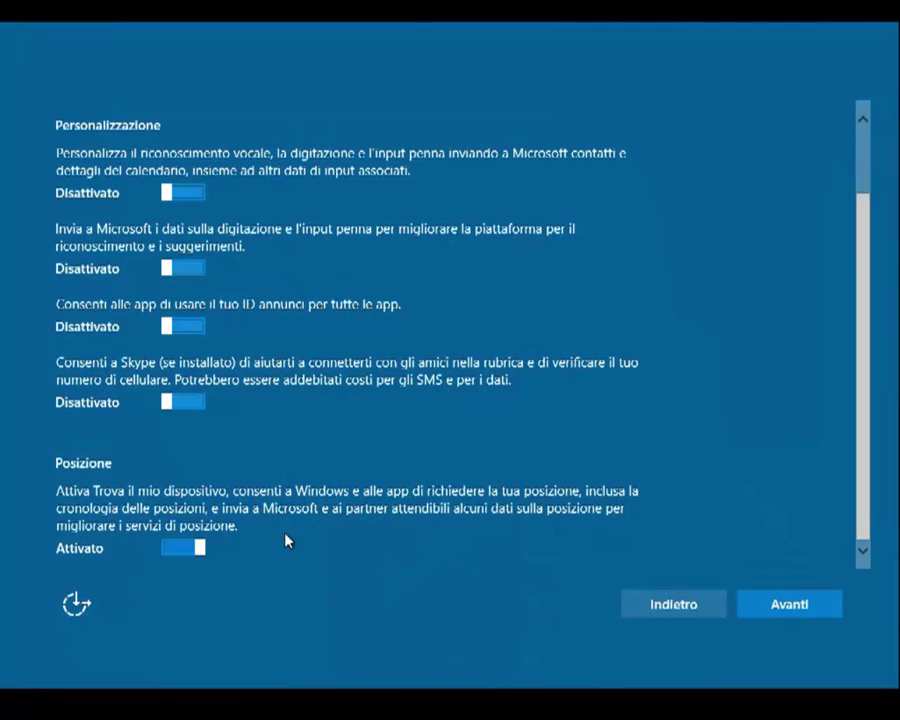
pyautogui.click(170, 551)
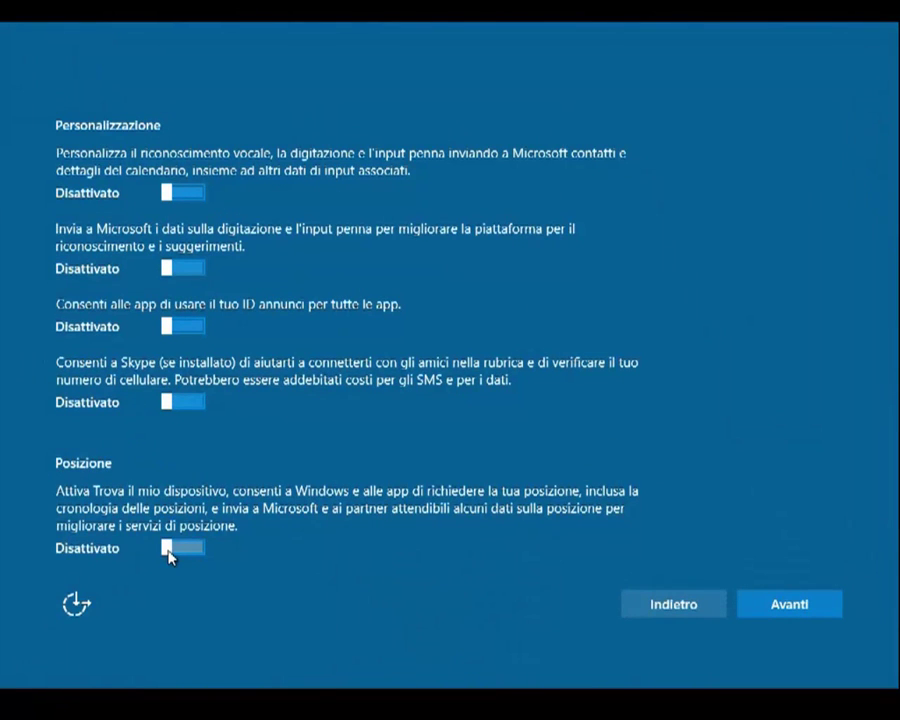
pyautogui.click(785, 609)
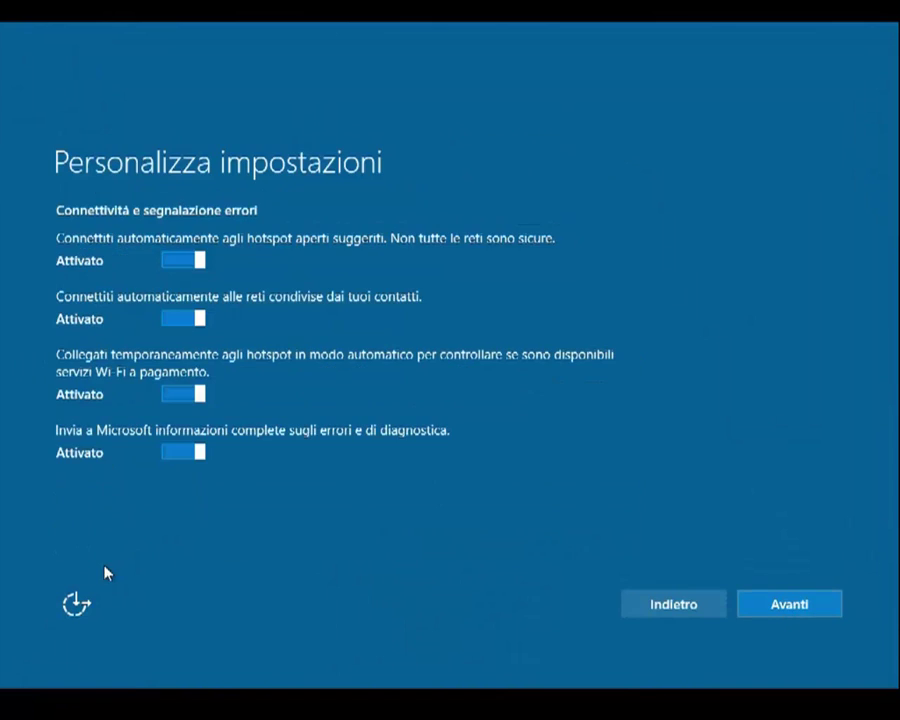
# Turn off all four Connettività e segnalazione errori options, plus page prediction and exchanging updates with other PCs over the Internet
pyautogui.click(167, 263)
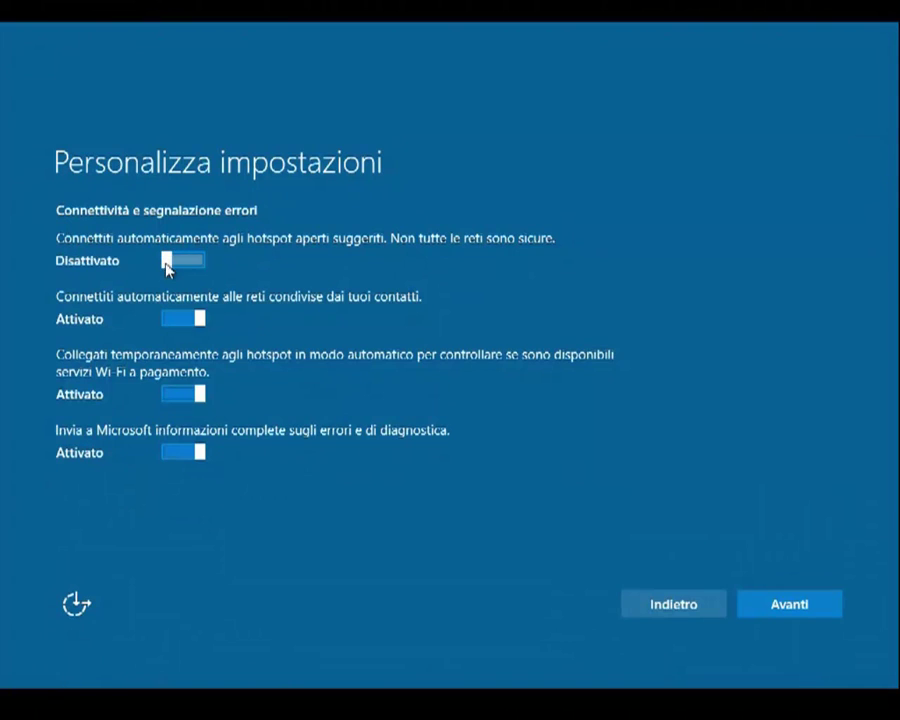
pyautogui.click(172, 320)
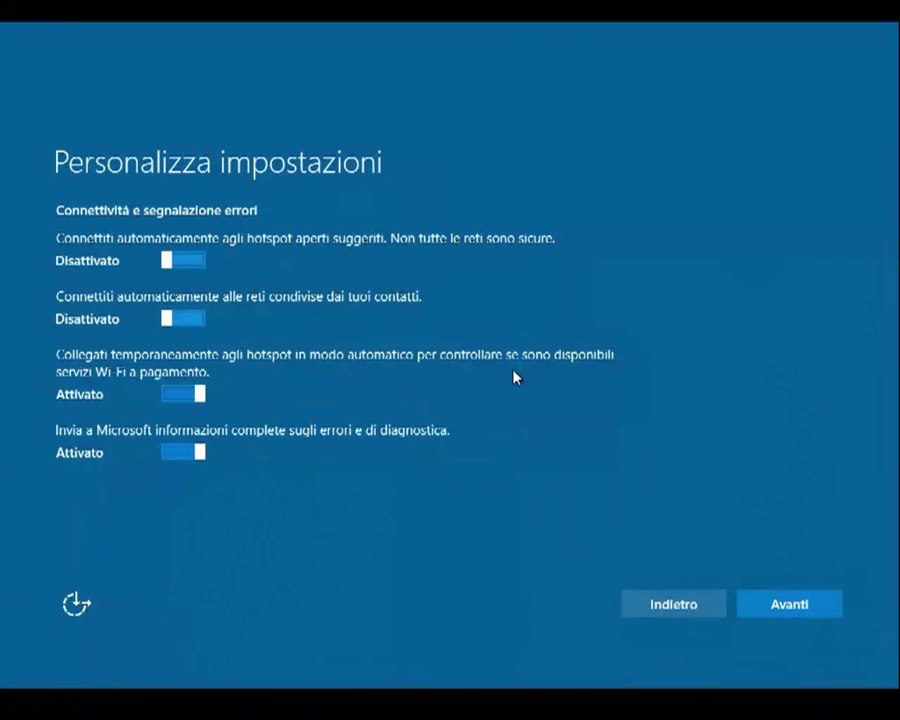
pyautogui.click(170, 396)
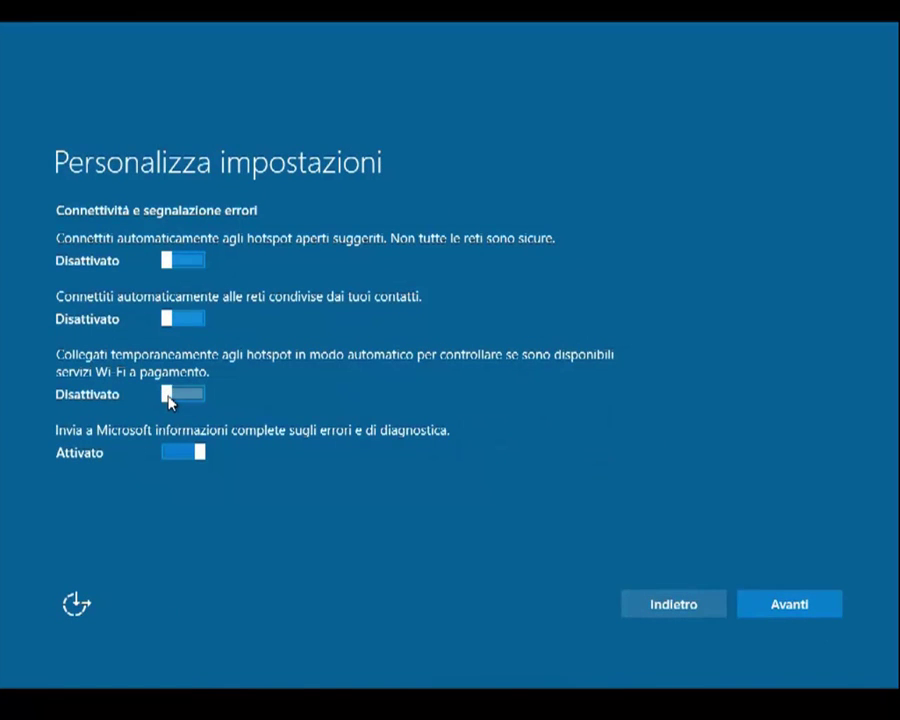
pyautogui.click(170, 455)
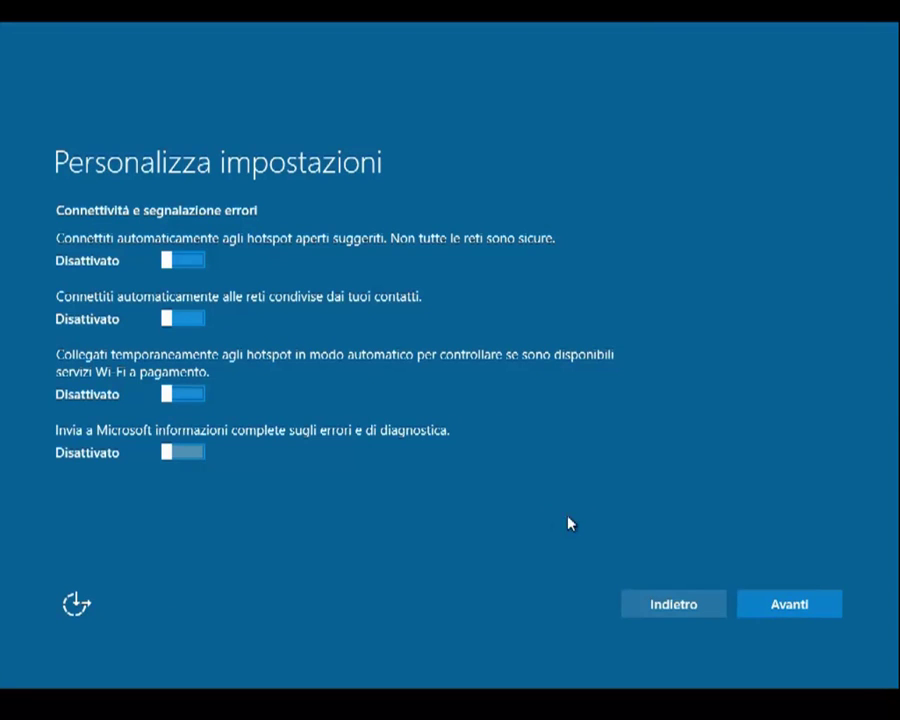
pyautogui.click(790, 606)
pyautogui.click(184, 372)
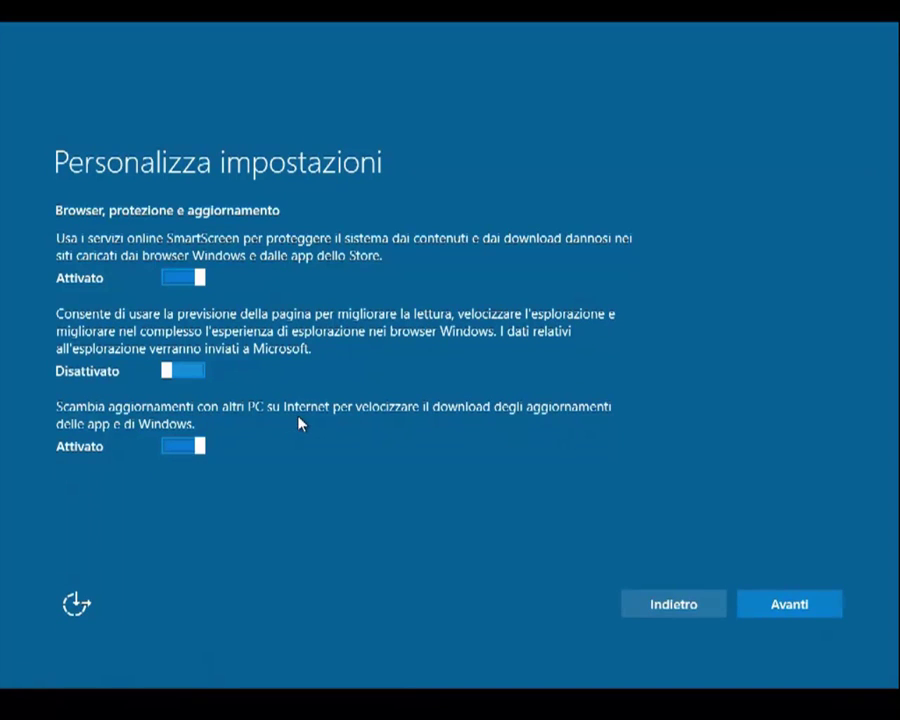
pyautogui.click(171, 452)
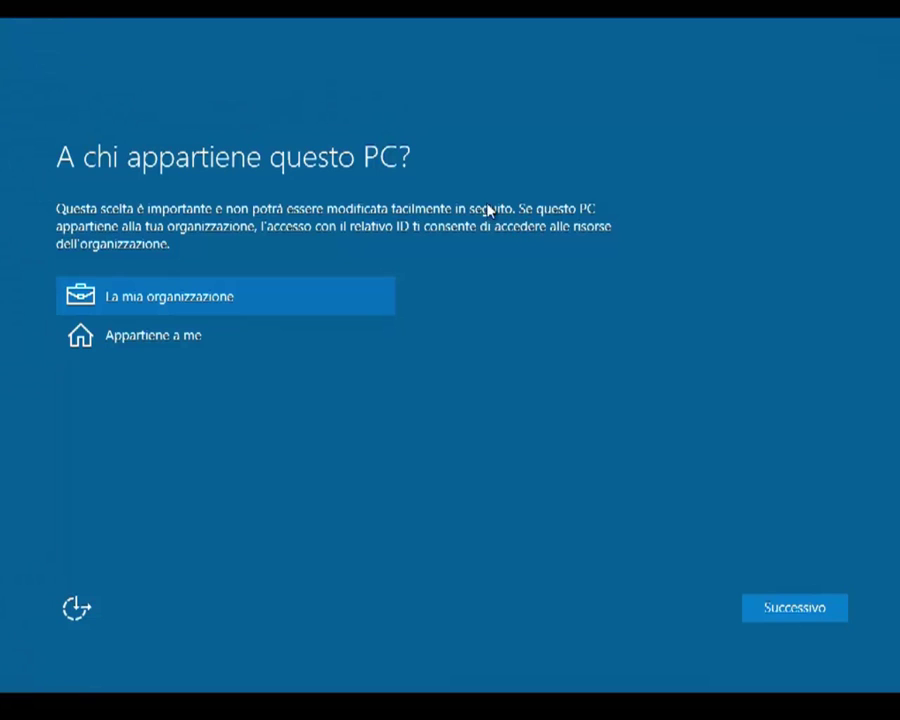
# Set the PC's ownership to Appartiene a me and skip the Microsoft account sign-in
pyautogui.click(140, 340)
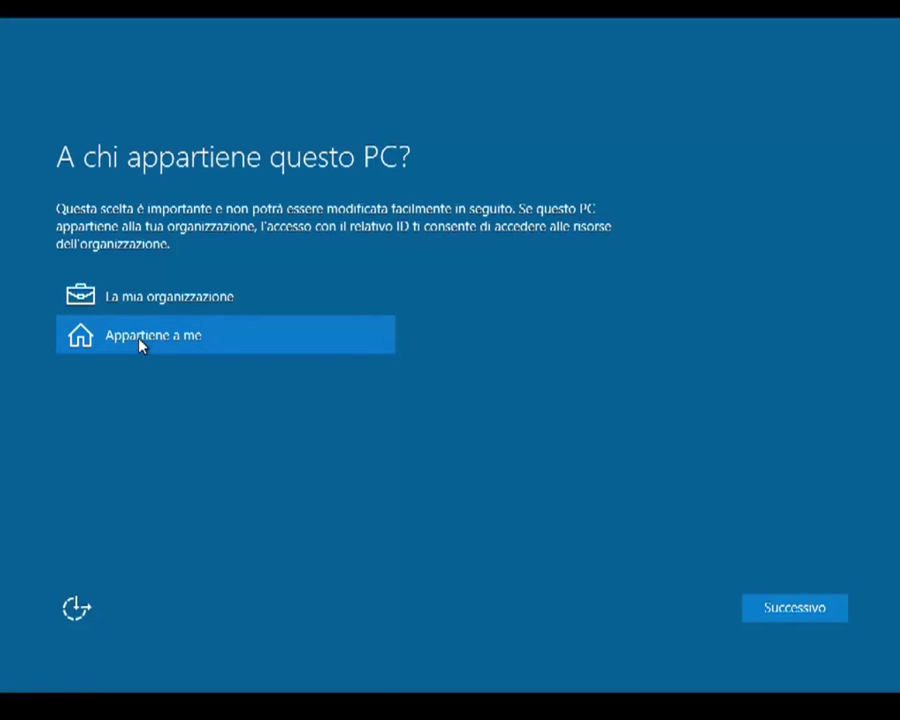
pyautogui.click(782, 609)
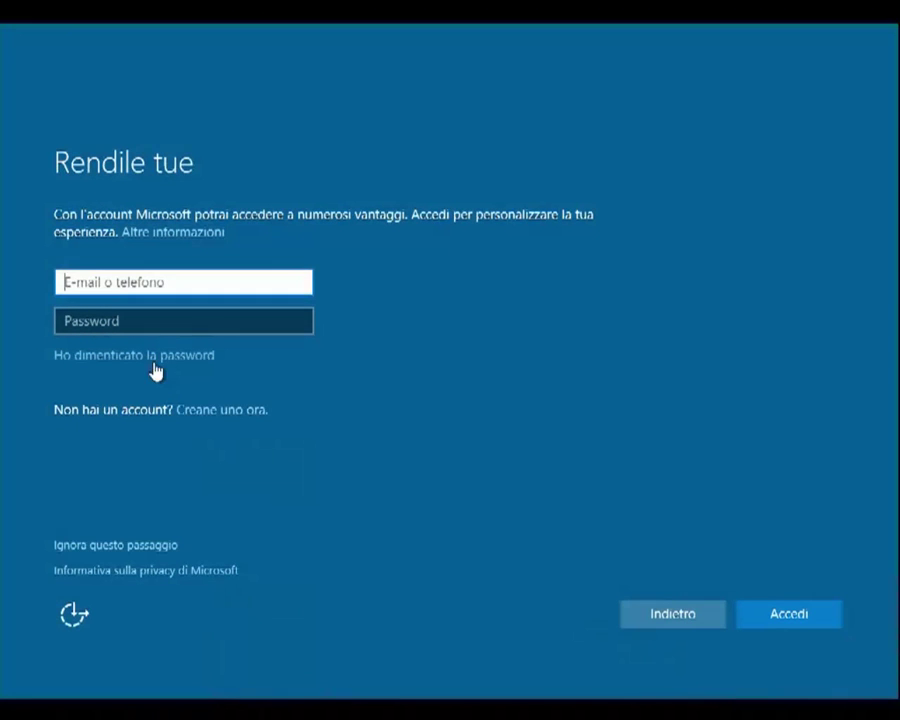
pyautogui.click(121, 547)
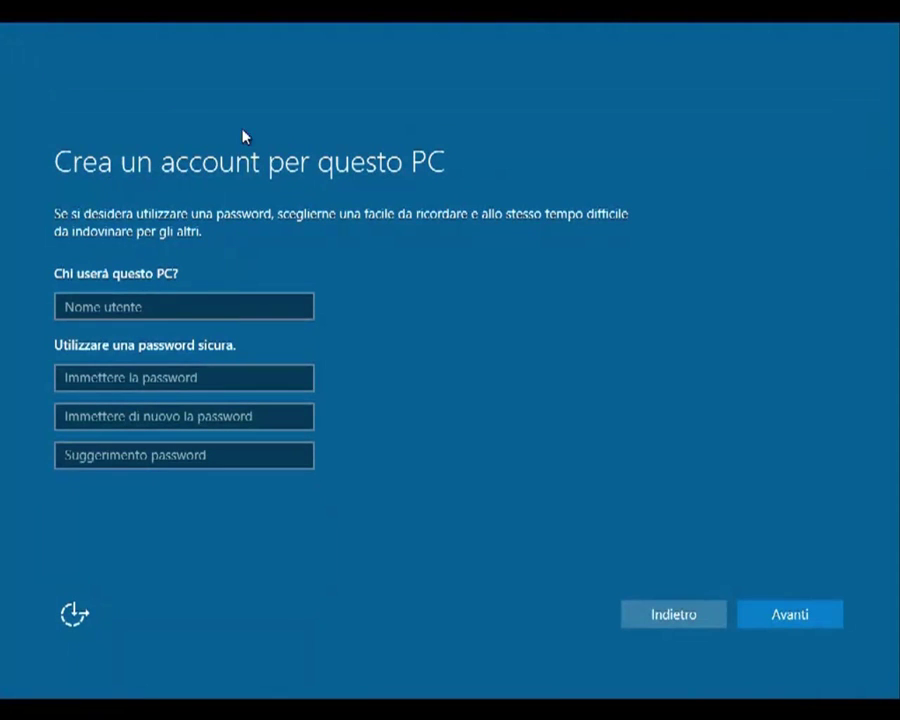
# Create a local account for this PC by entering the account's user name
pyautogui.click(169, 302)
pyautogui.write('The Goodly')
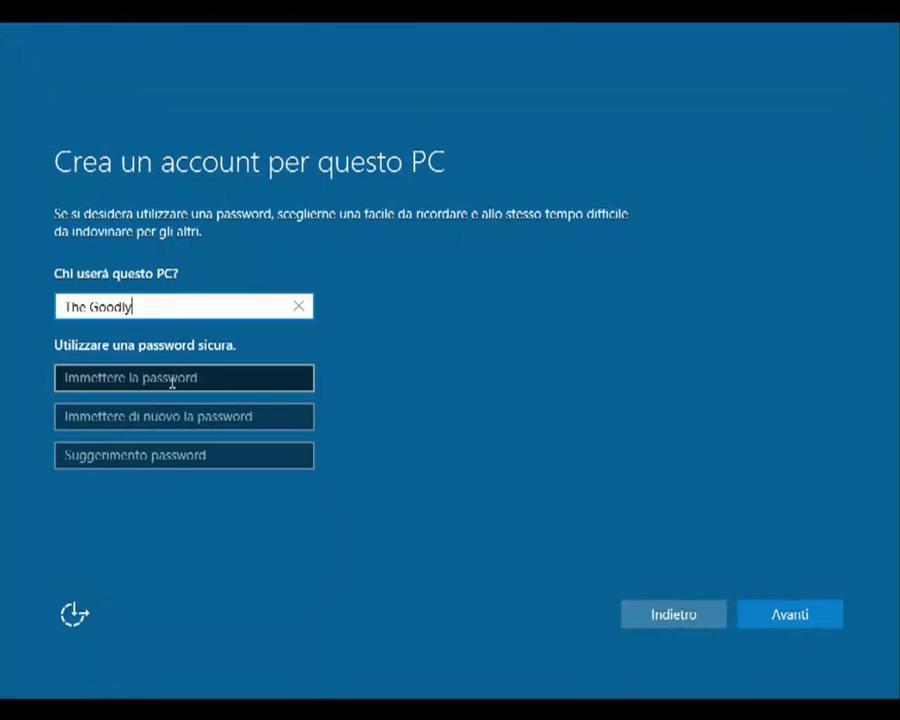
pyautogui.click(262, 546)
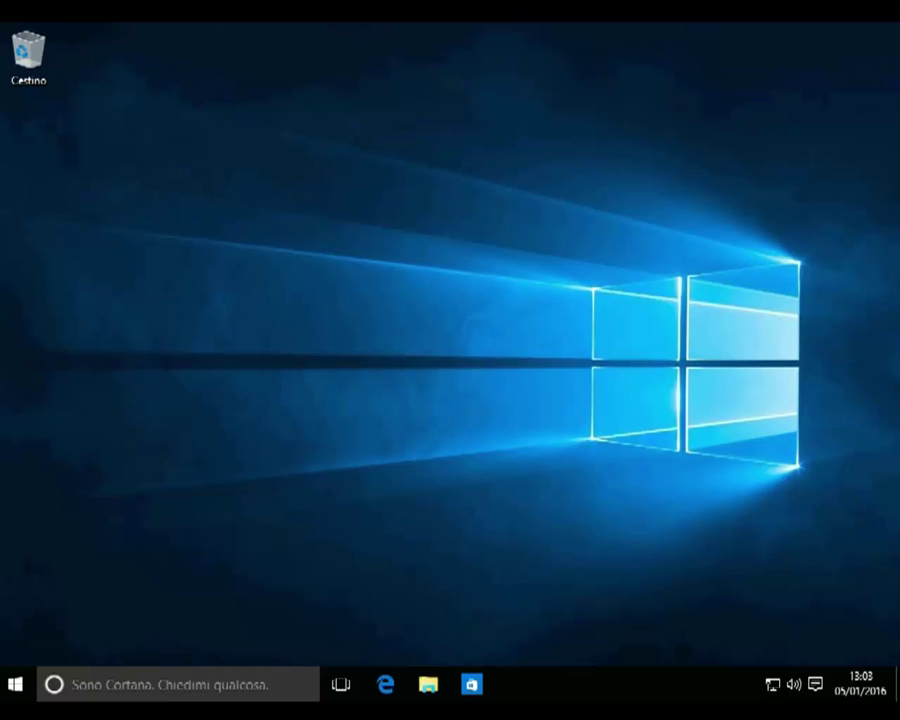
# Open the Sistema page to check which Windows edition is installed after the upgrade
pyautogui.rightClick(15, 684)
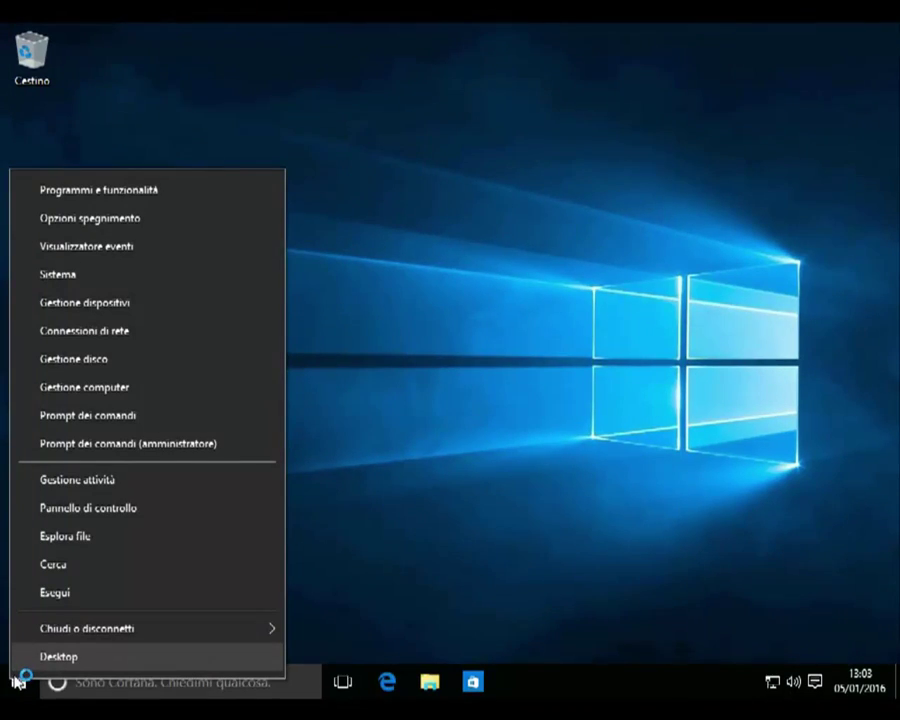
pyautogui.click(41, 279)
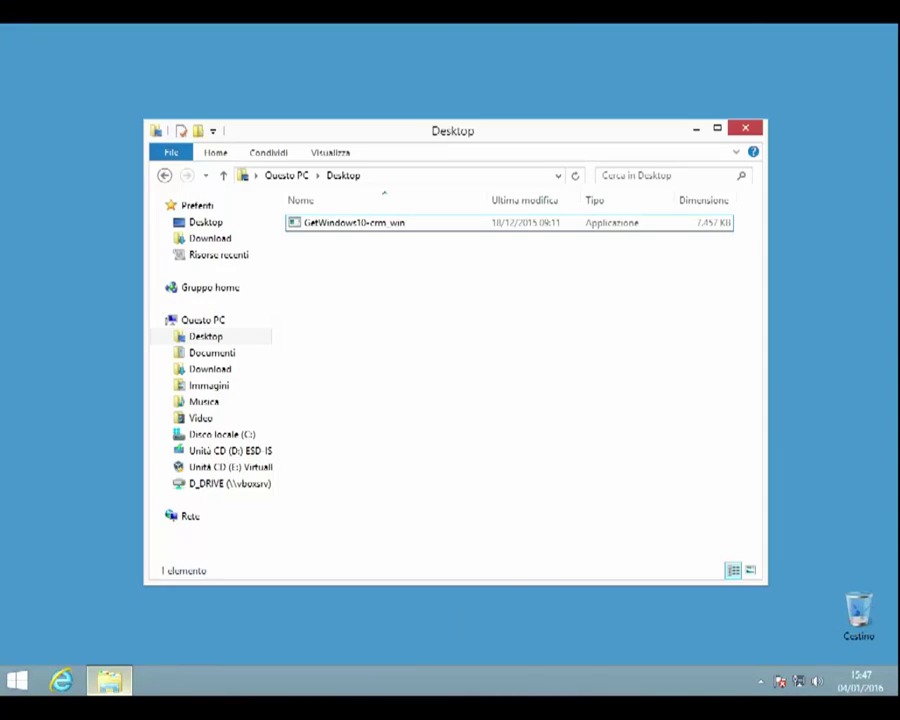
# Open the Windows folder inside the ESD folder on Disco locale (C:)
pyautogui.click(222, 434)
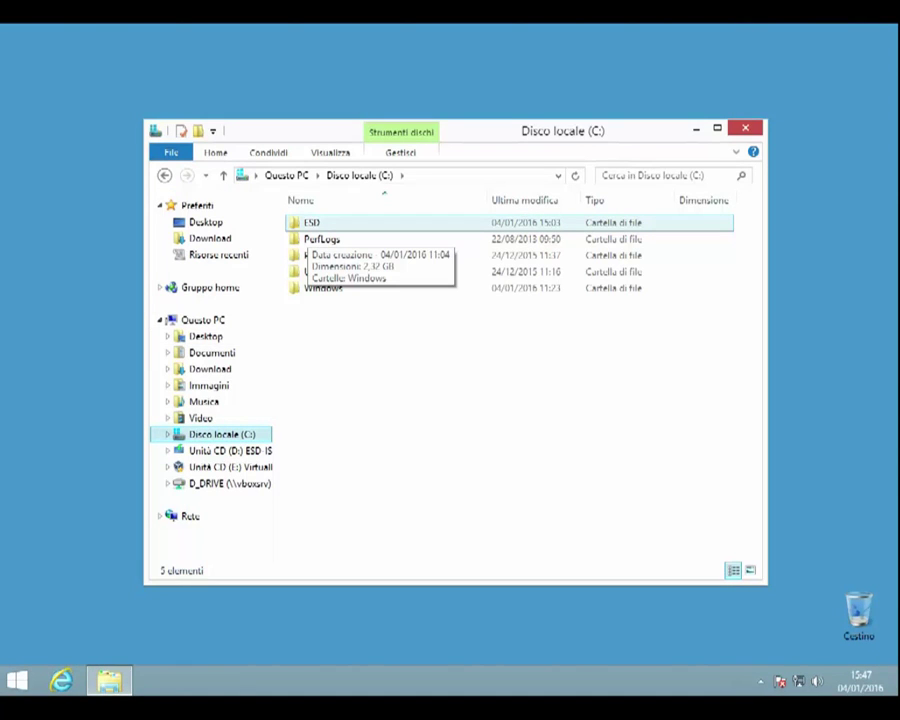
pyautogui.doubleClick(312, 222)
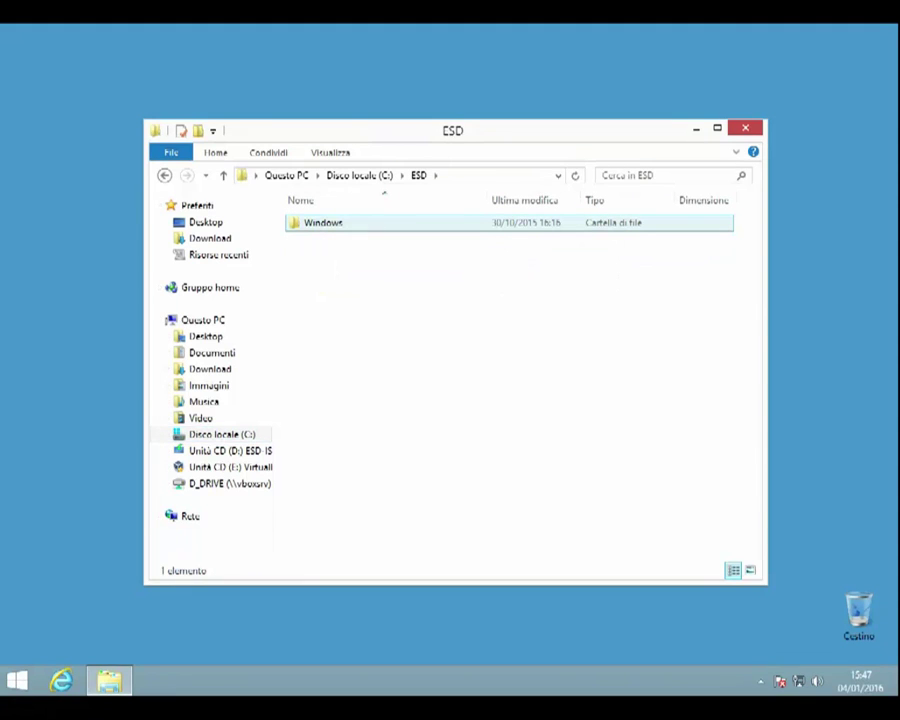
pyautogui.doubleClick(322, 222)
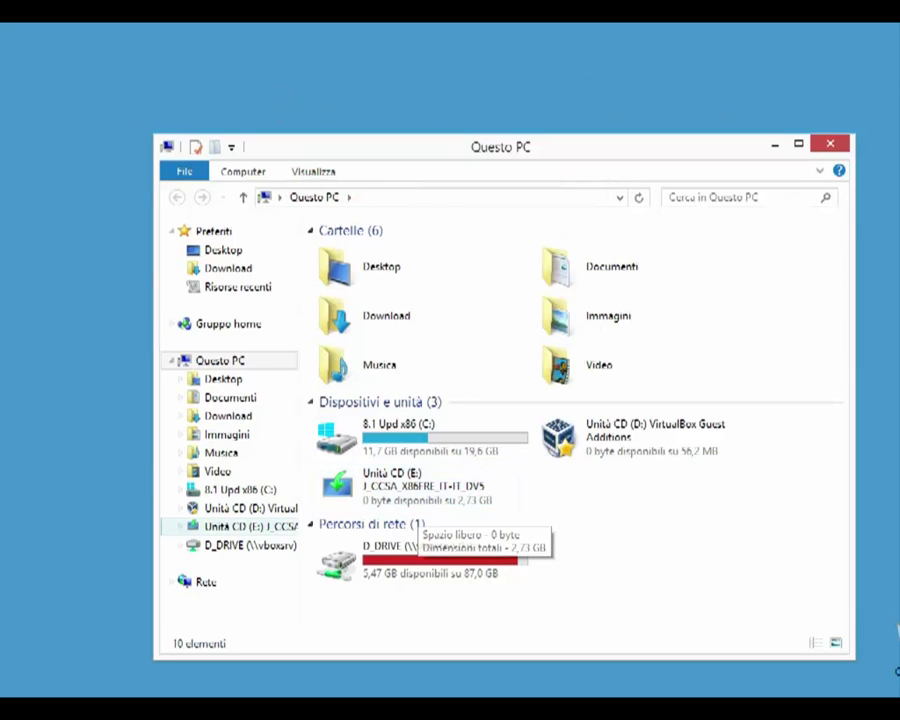
# Run setup from the J_CCSA_X86FRE_IT-IT_DV5 CD drive (E:) and allow it to make changes to the computer
pyautogui.click(240, 526)
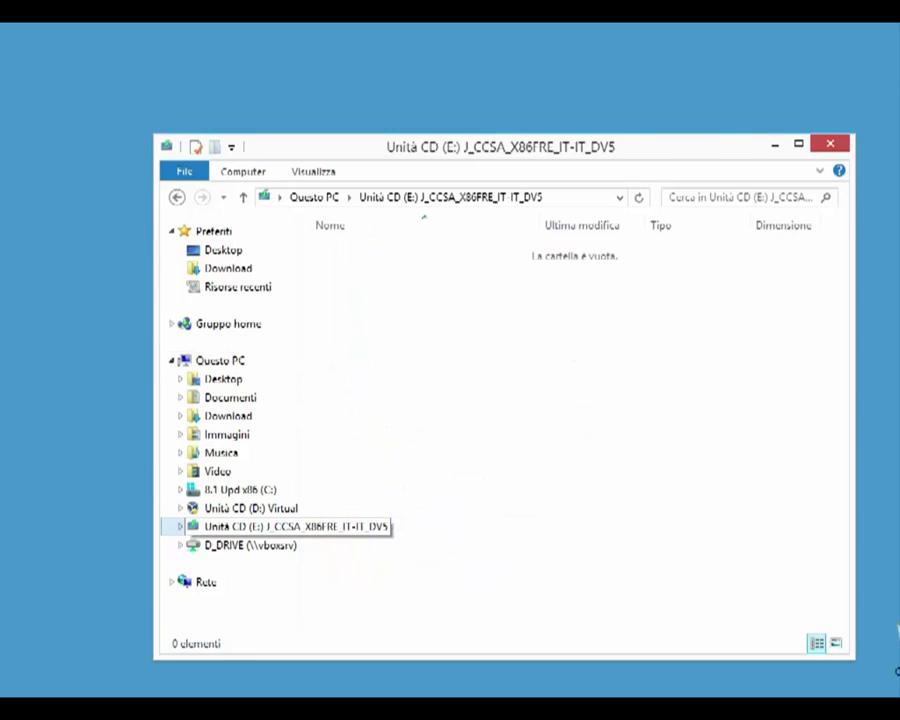
pyautogui.click(346, 380)
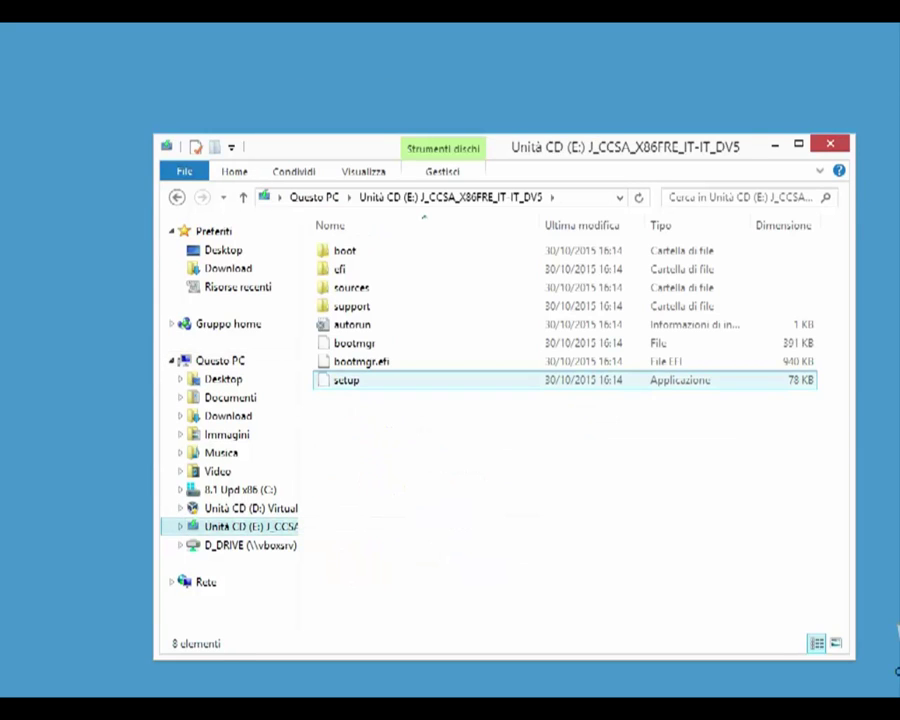
pyautogui.click(346, 380)
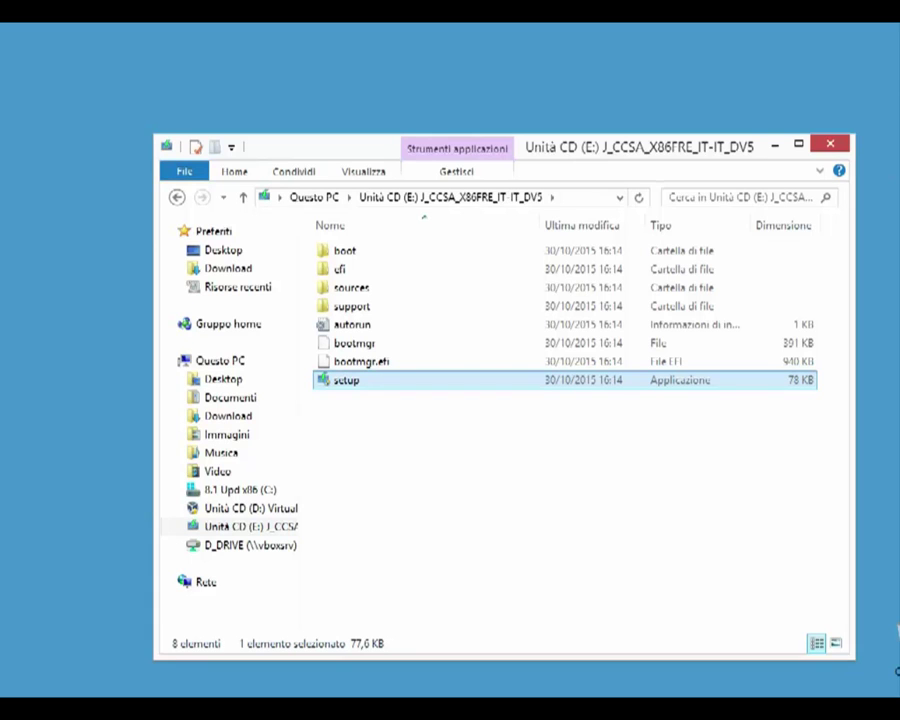
pyautogui.press('Return')
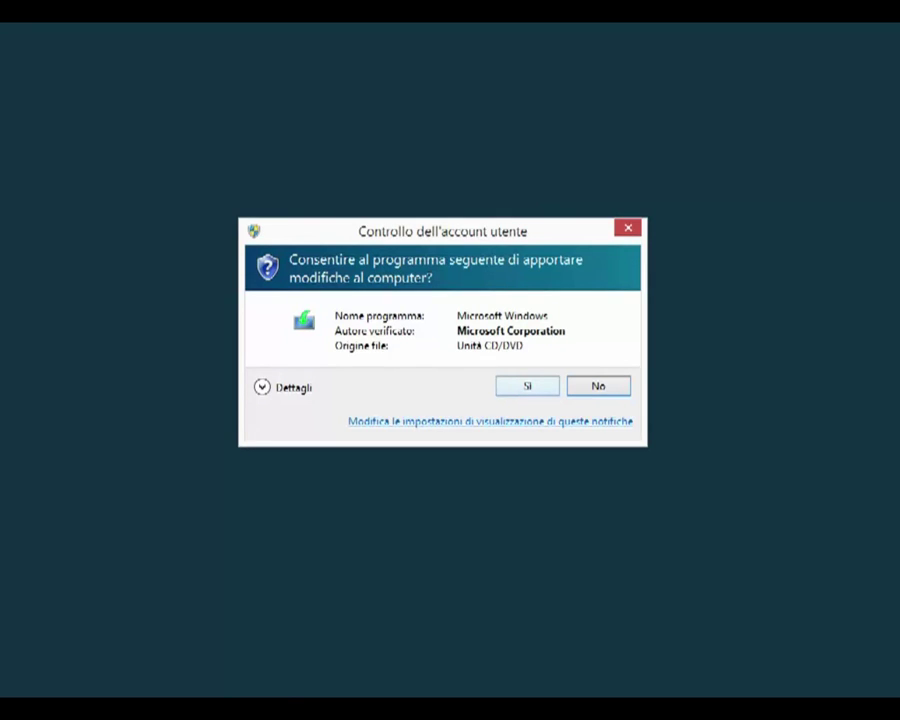
pyautogui.press('Return')
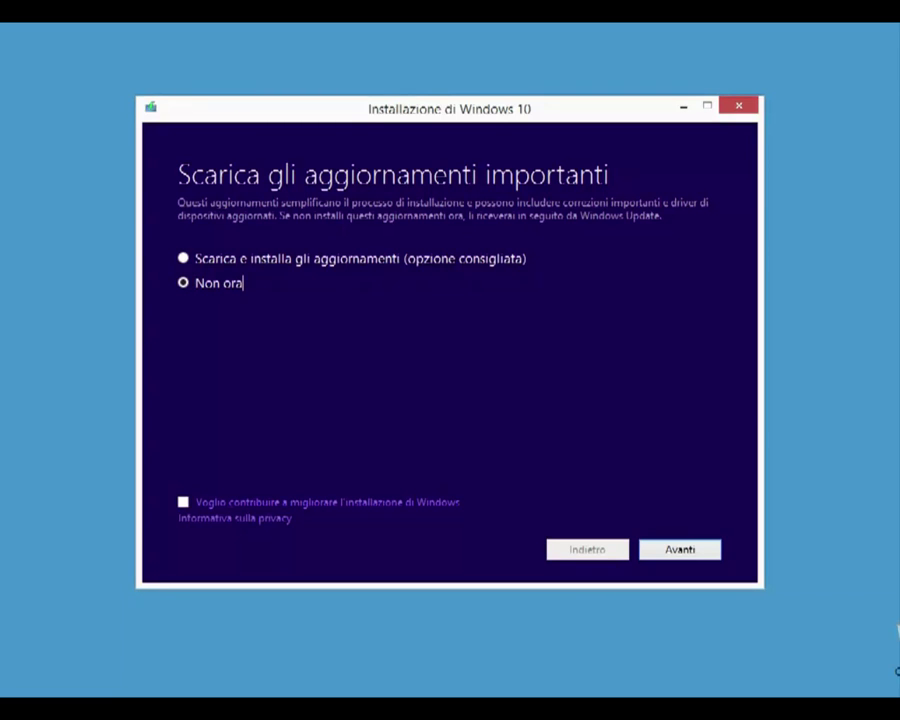
# Skip the important updates with Non ora and accept the Windows 10 licence terms
pyautogui.press('Return')
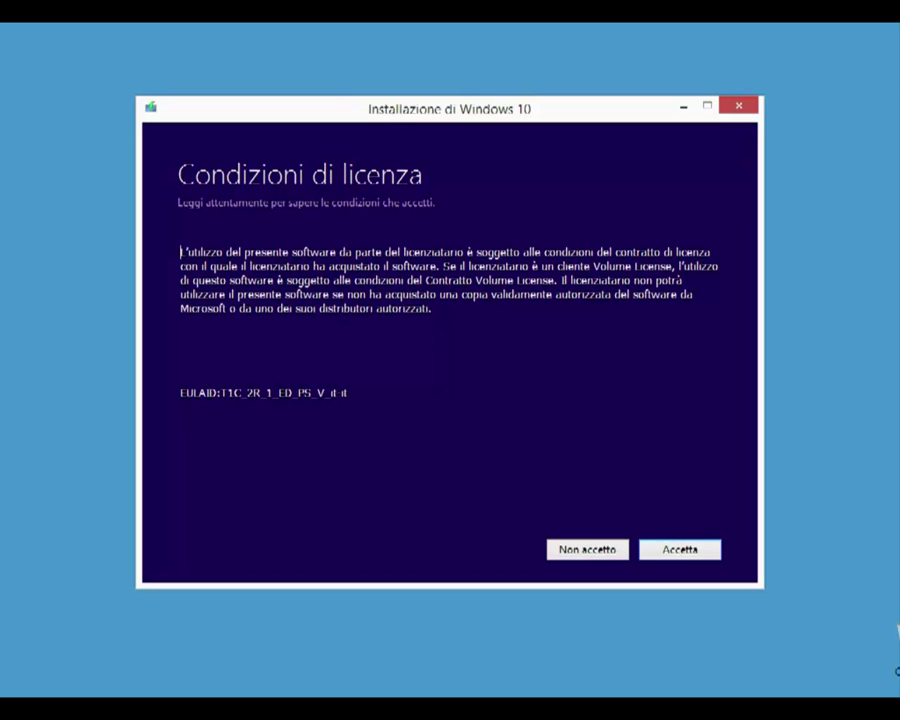
pyautogui.press('Return')
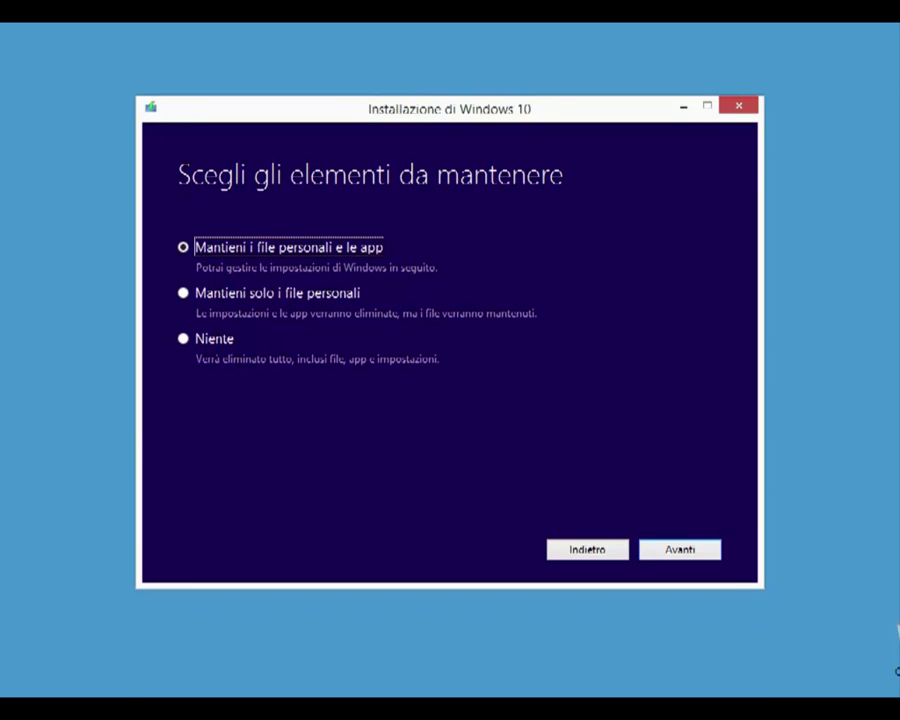
# Set the items to keep to Mantieni solo i file personali and continue the installation
pyautogui.click(183, 293)
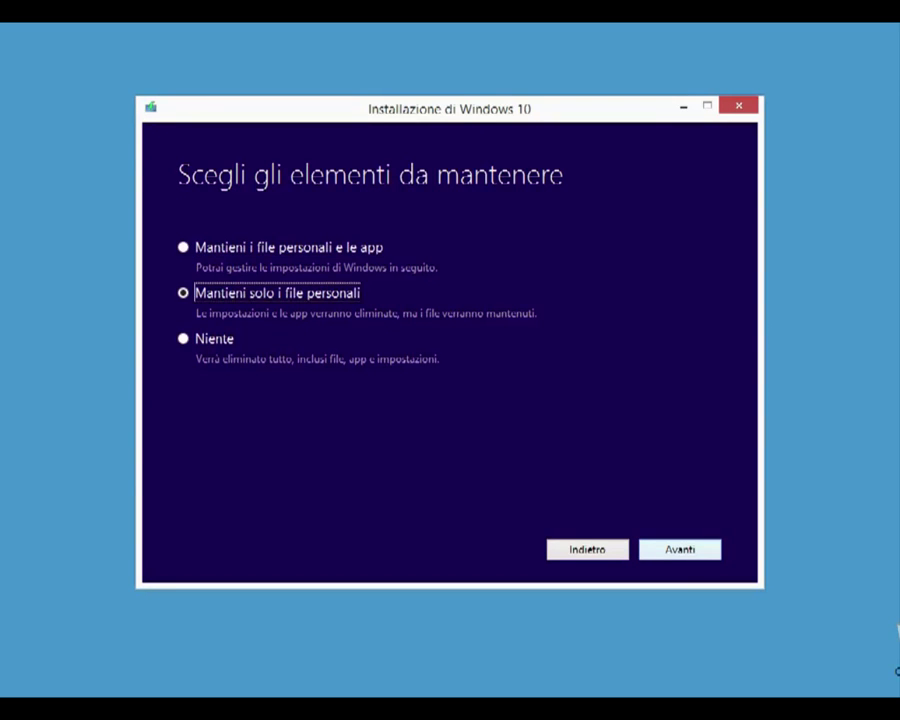
pyautogui.press('Return')
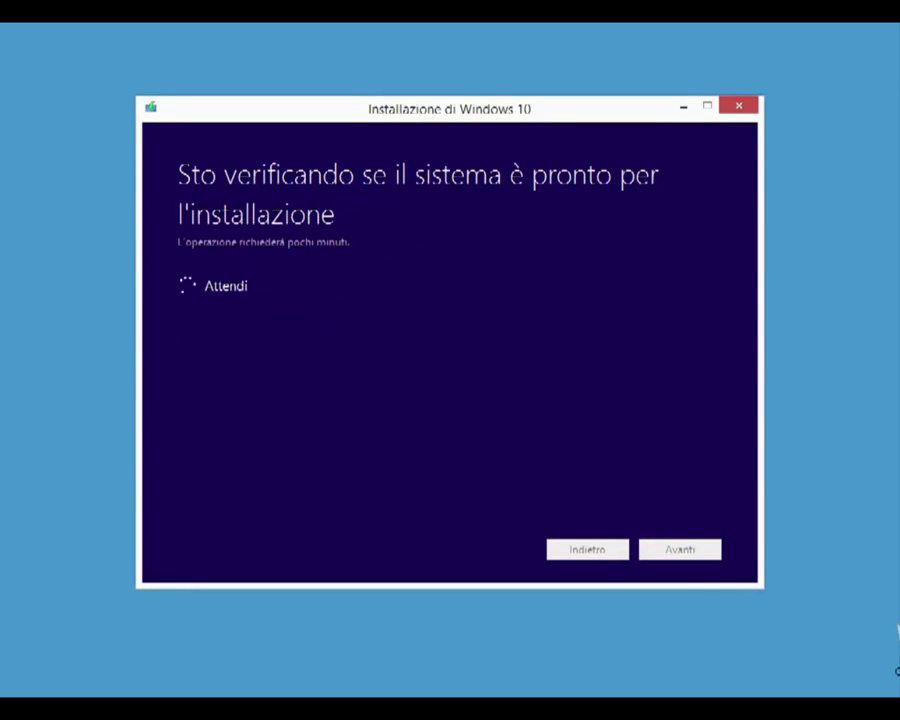